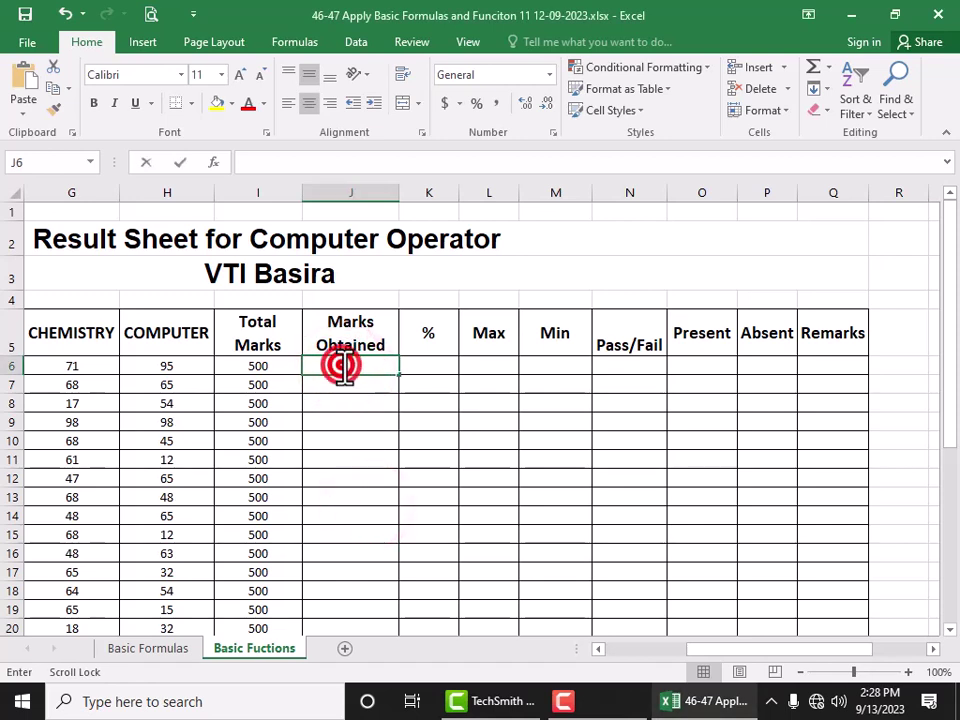
# Select J6 for the first student's Marks Obtained and show the Formulas ribbon
pyautogui.click(340, 436)
pyautogui.click(340, 365)
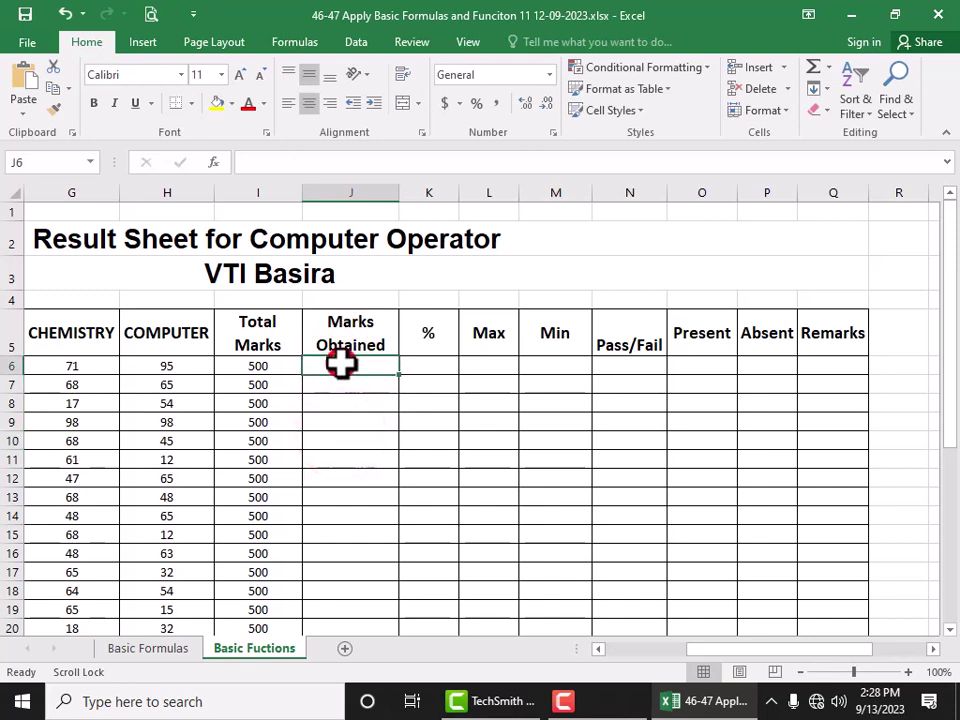
pyautogui.click(318, 45)
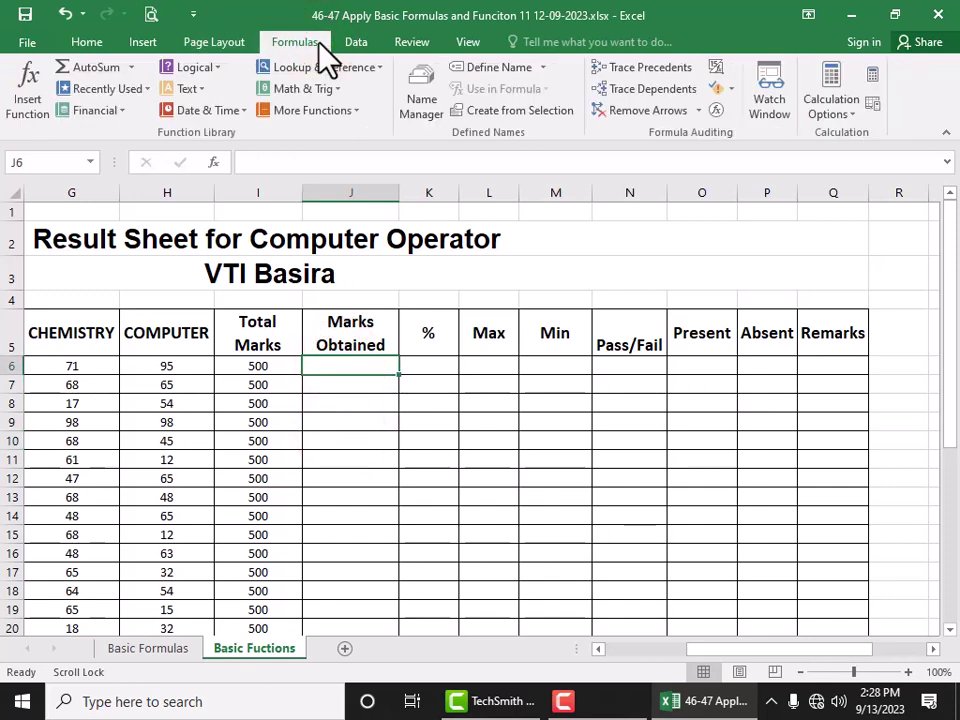
# Start Insert Function for J6 and browse the All functions category
pyautogui.click(30, 112)
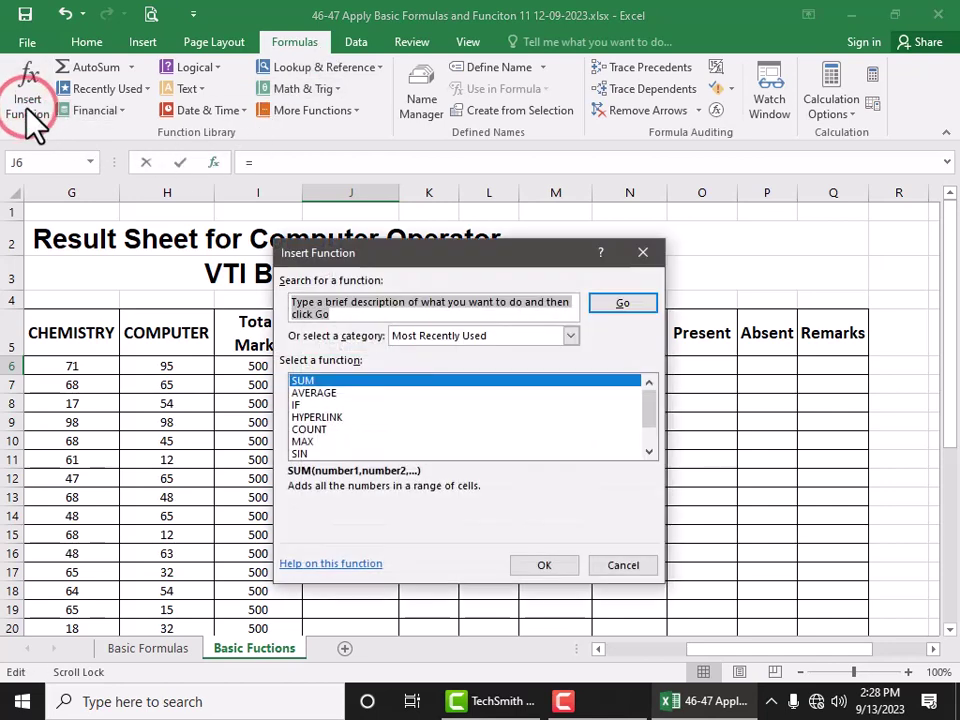
pyautogui.scroll(-1, 340, 410)
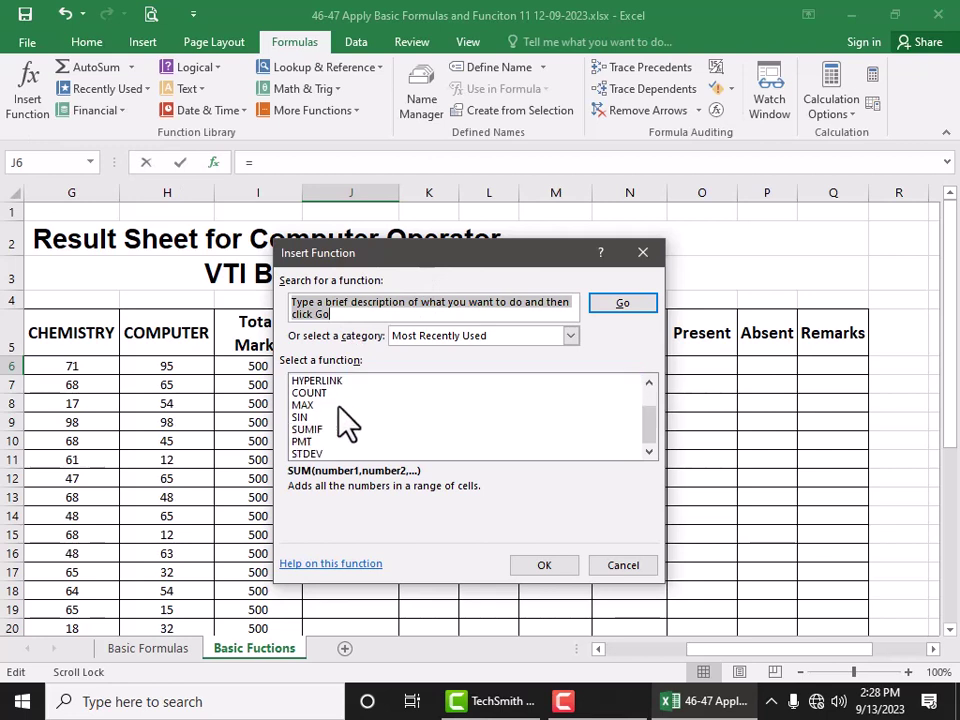
pyautogui.scroll(1, 343, 418)
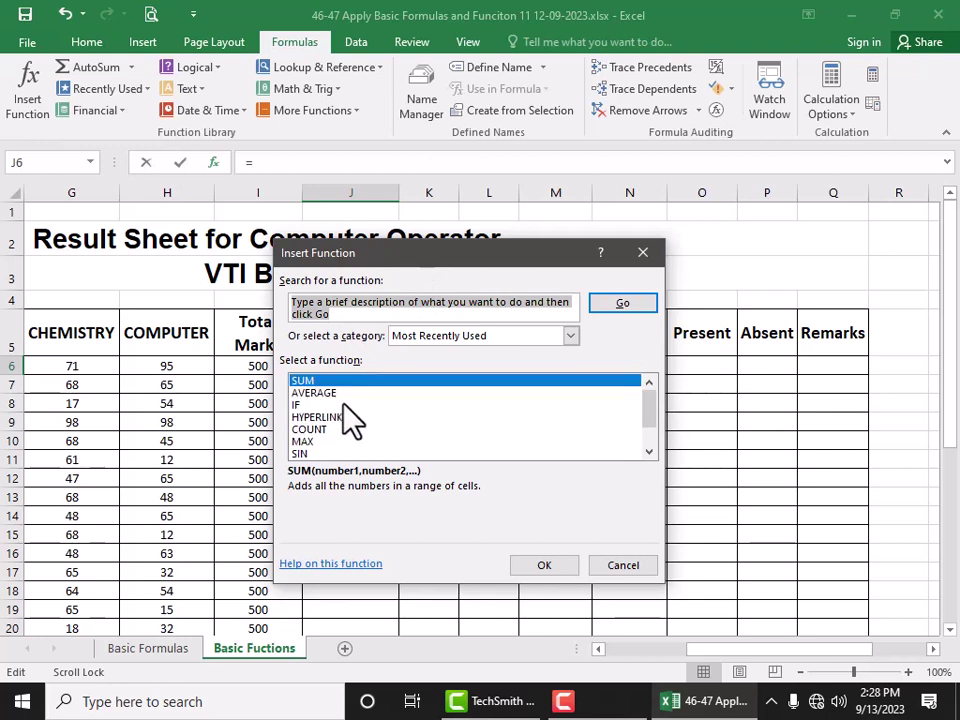
pyautogui.click(417, 334)
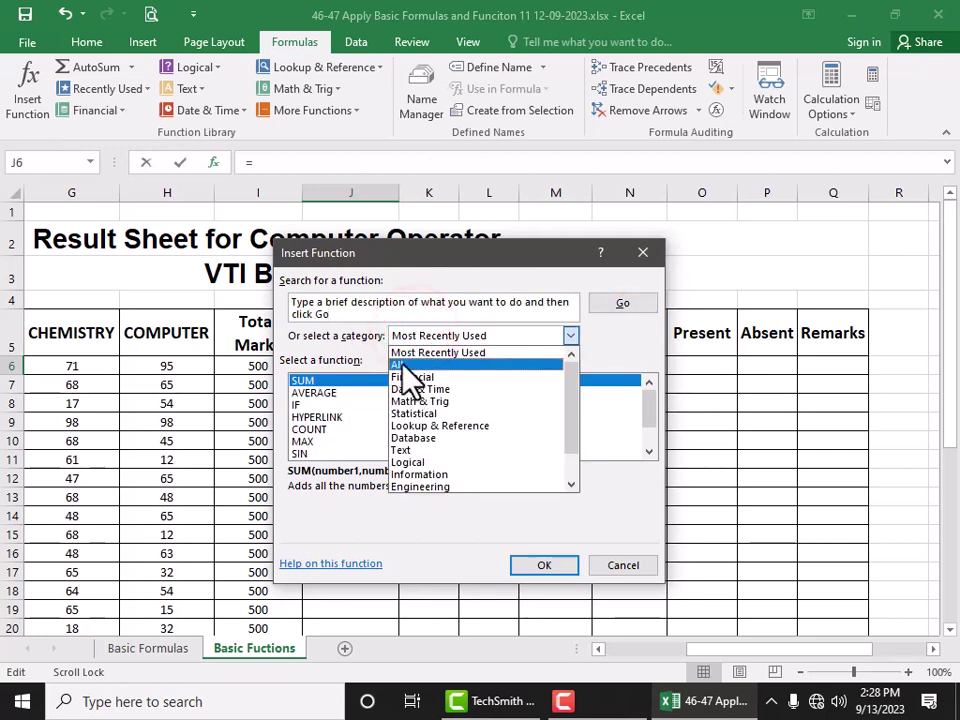
pyautogui.click(402, 365)
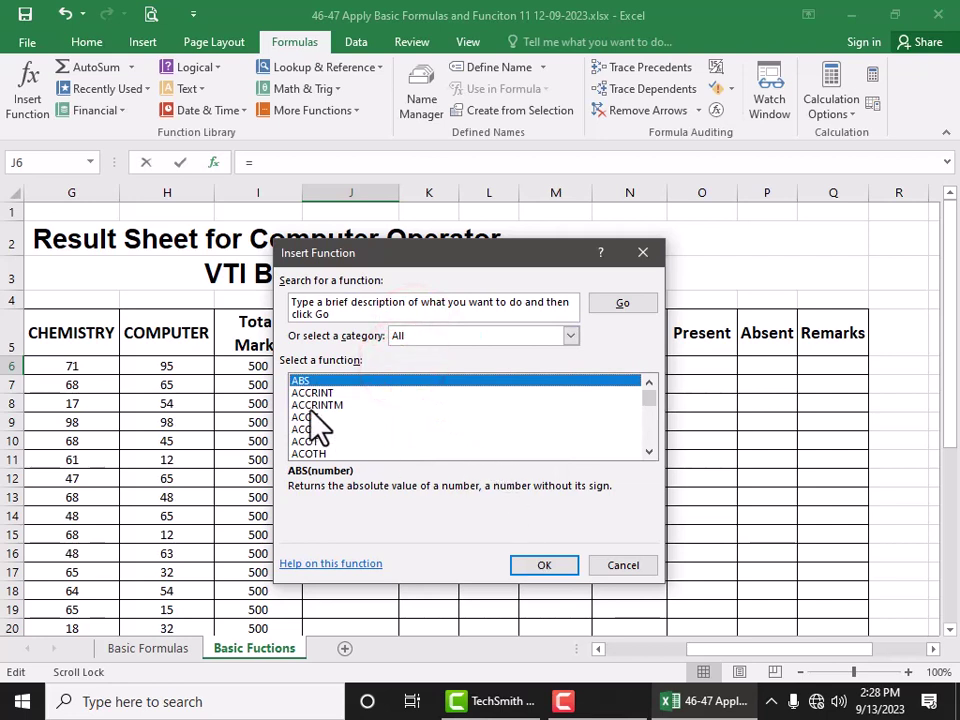
pyautogui.scroll(-3, 334, 430)
pyautogui.scroll(-1, 336, 429)
pyautogui.scroll(3, 380, 400)
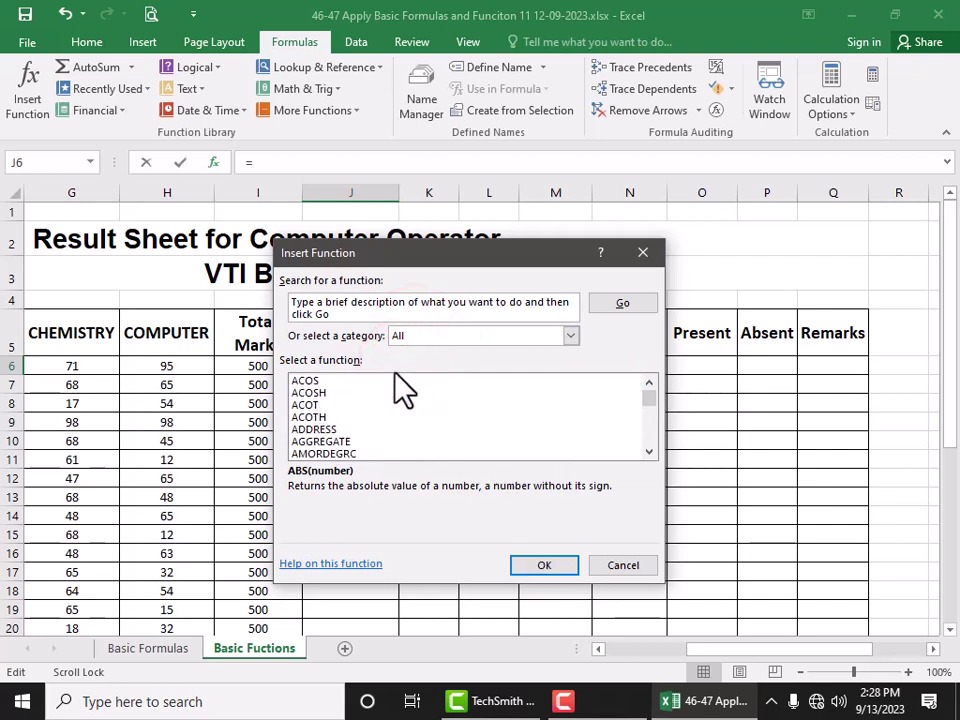
pyautogui.scroll(-5, 390, 400)
pyautogui.scroll(5, 373, 412)
# Switch back to Most Recently Used and pick SUM
pyautogui.click(410, 338)
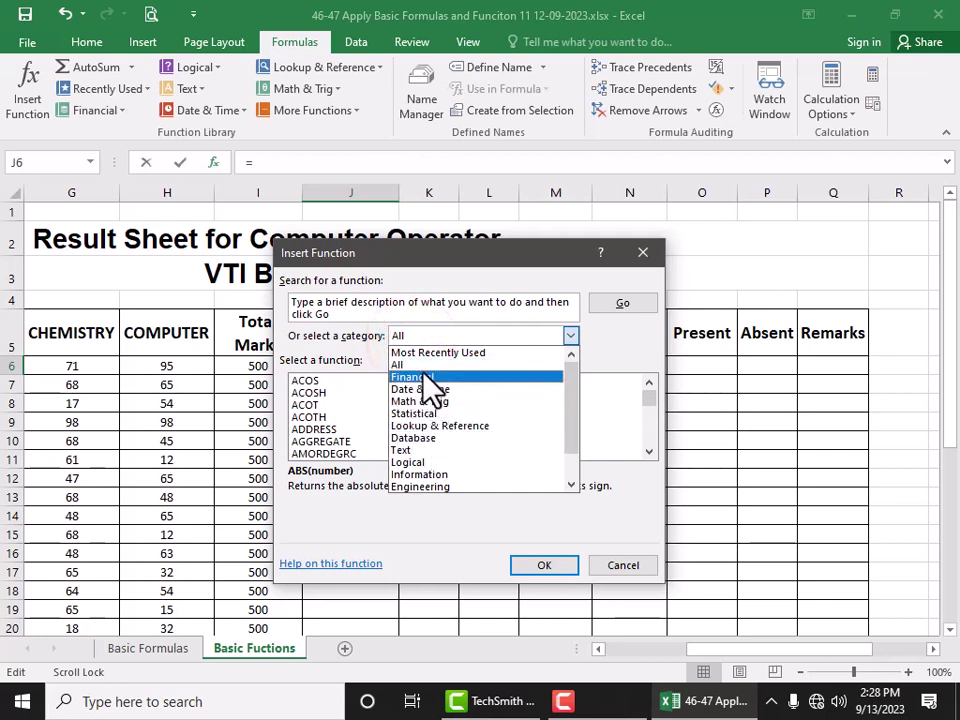
pyautogui.click(423, 355)
pyautogui.scroll(-1, 407, 424)
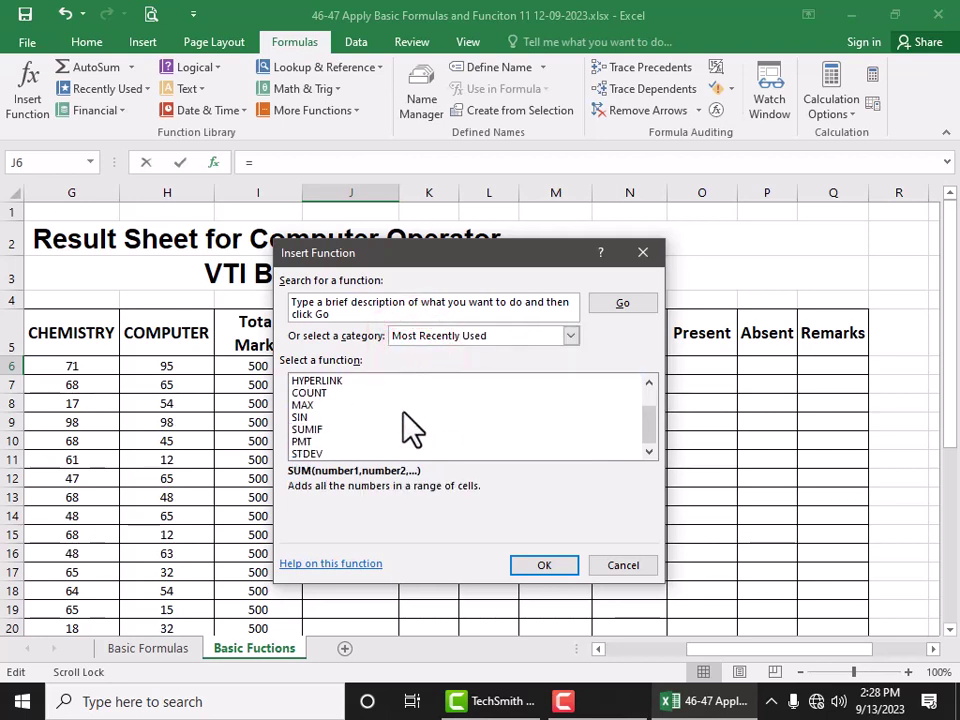
pyautogui.scroll(1, 392, 428)
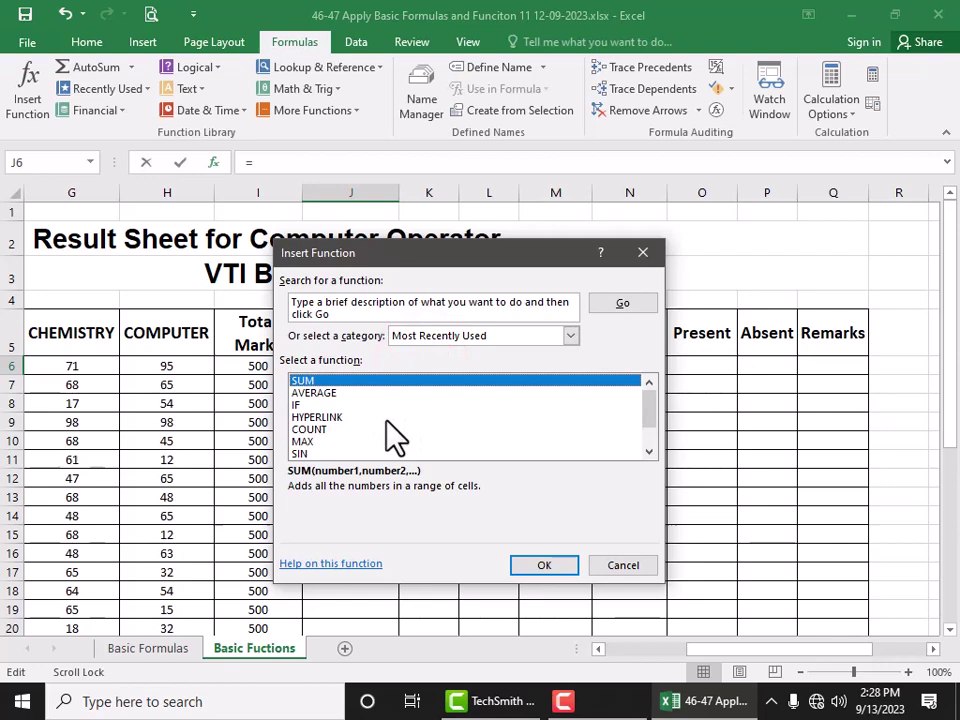
pyautogui.click(330, 379)
# Set SUM's Number1 to D6:H6 so J6 shows 379
pyautogui.click(544, 566)
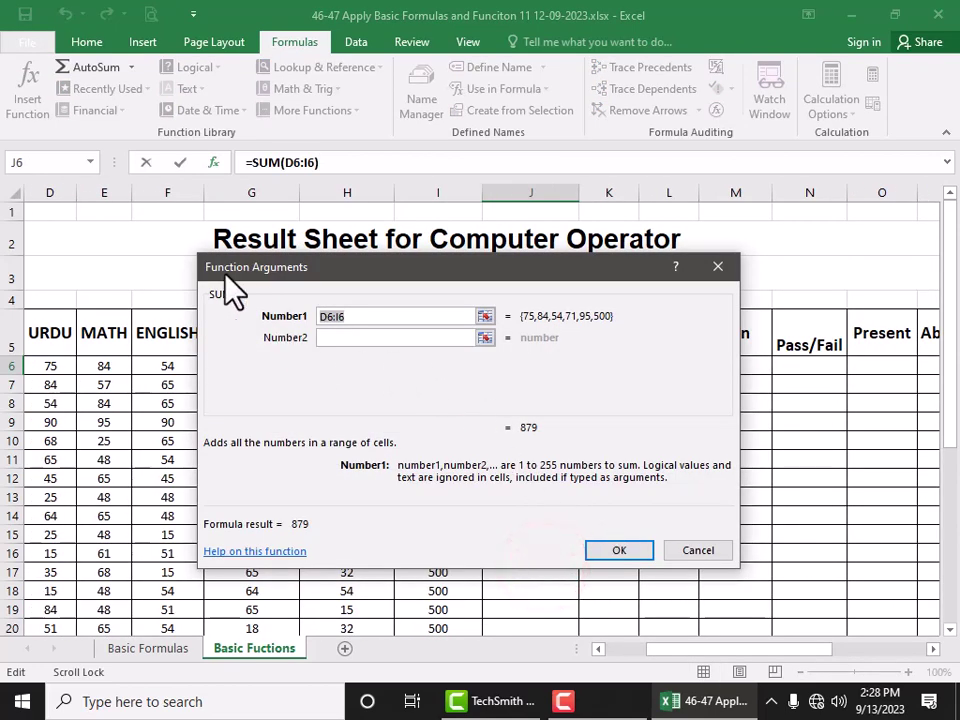
pyautogui.click(485, 316)
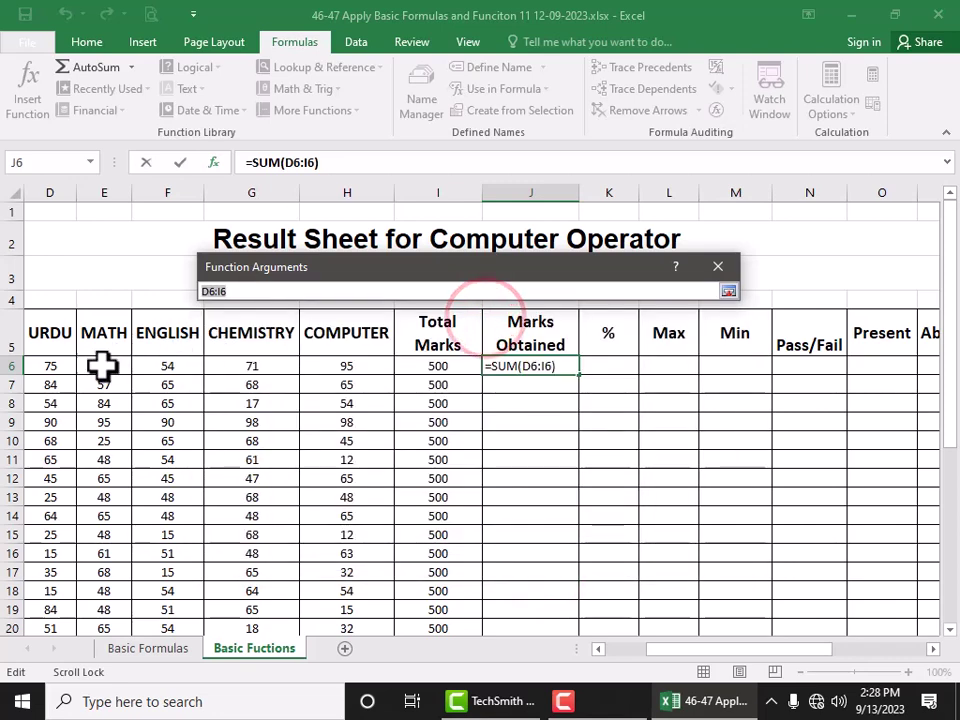
pyautogui.click(597, 650)
pyautogui.click(597, 650)
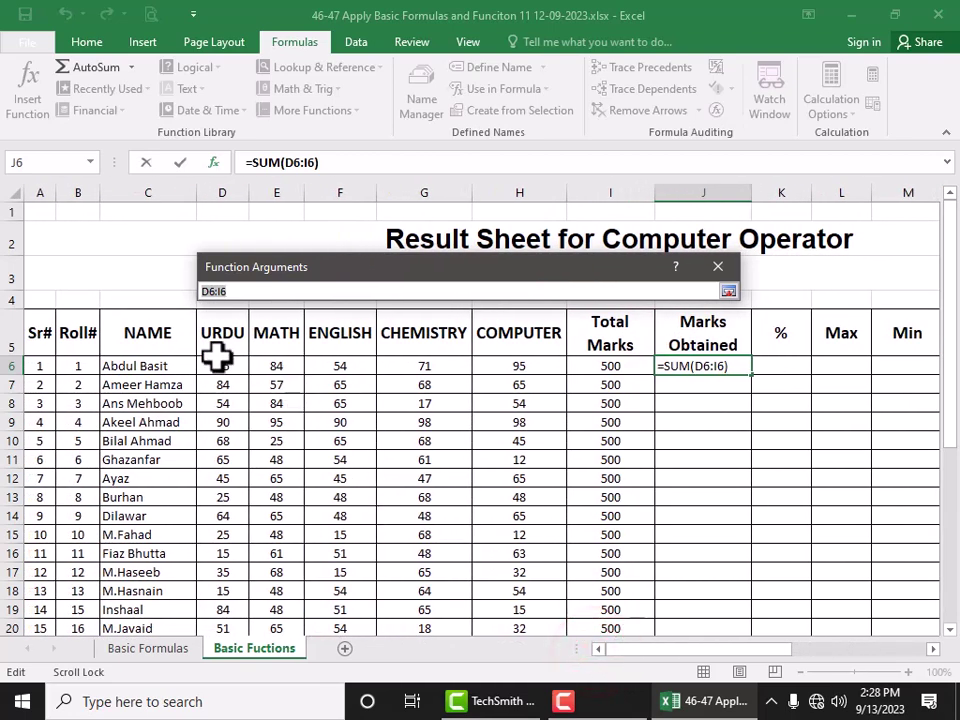
pyautogui.moveTo(220, 366); pyautogui.dragTo(521, 373)
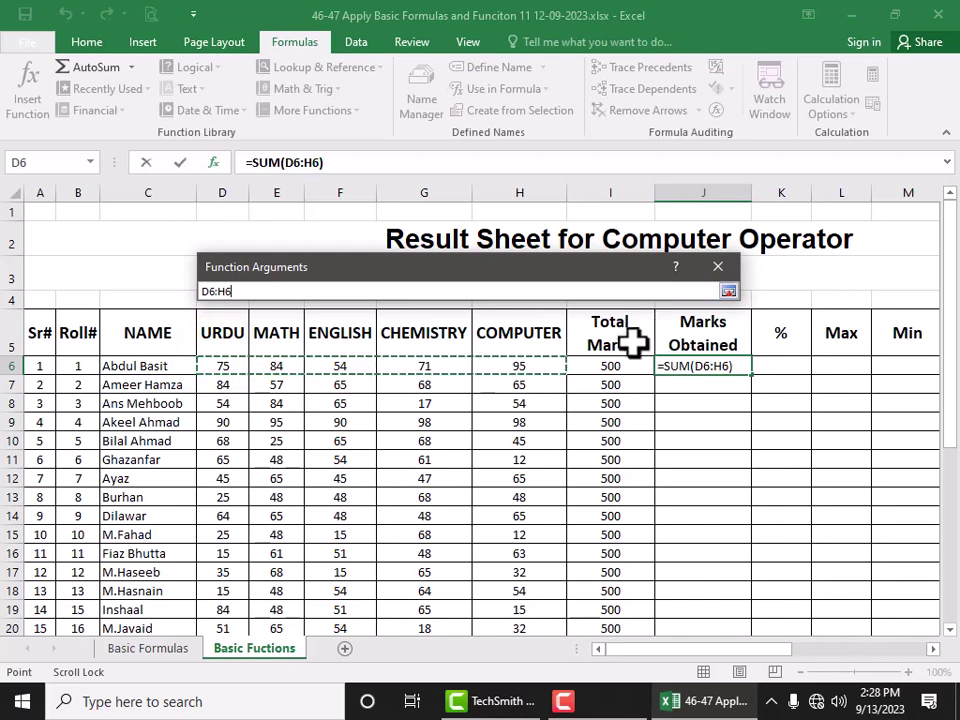
pyautogui.press('Return')
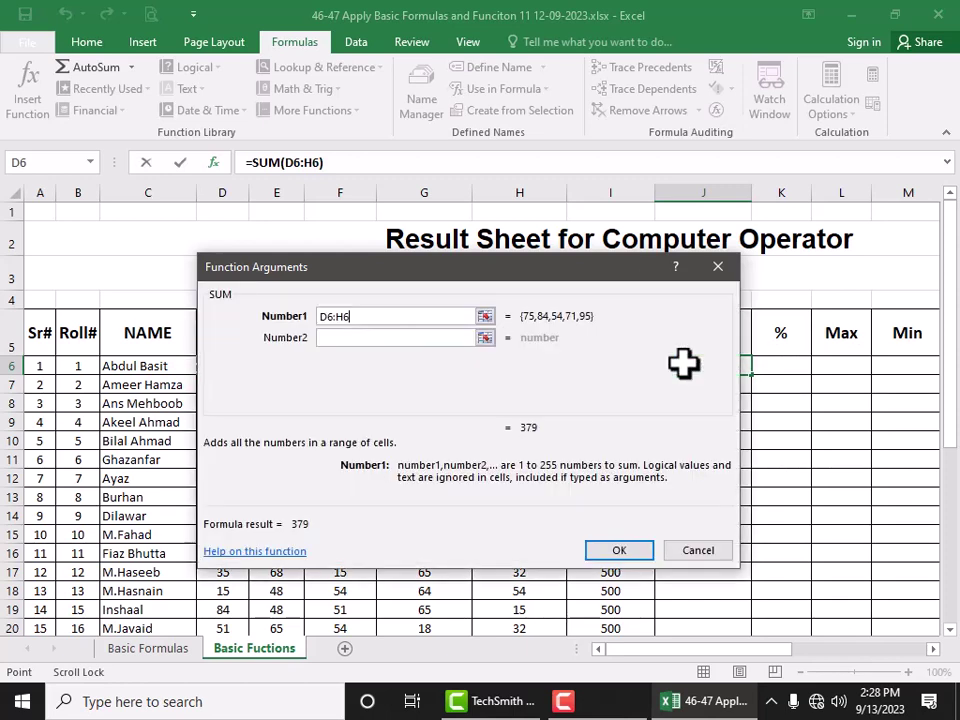
pyautogui.click(620, 550)
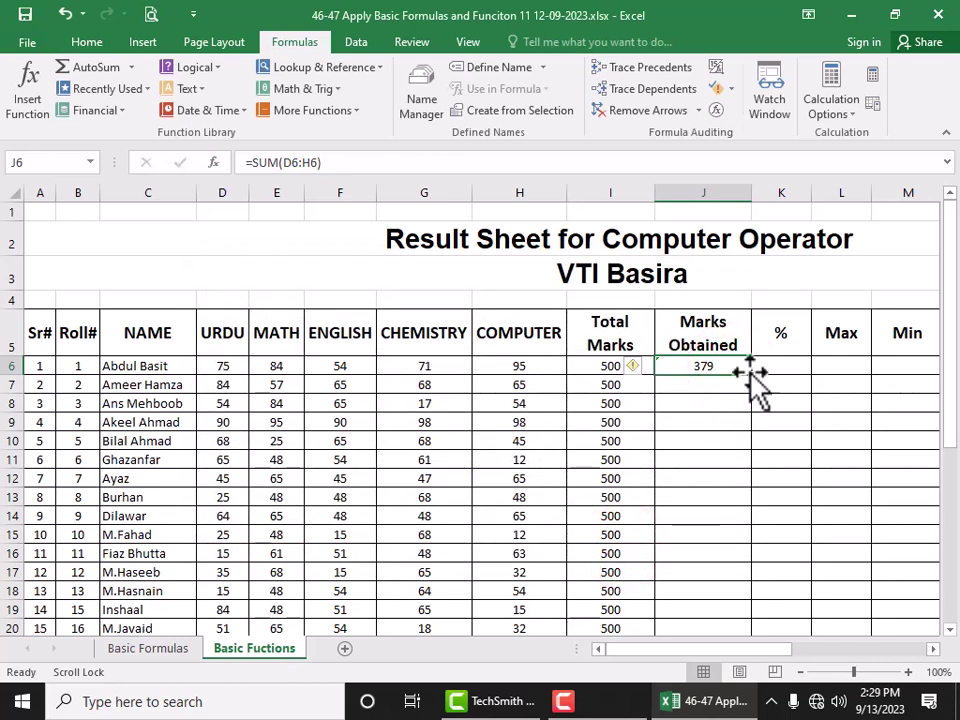
# Fill J6's SUM formula down column J to row 37, then select K6
pyautogui.moveTo(752, 378)
pyautogui.mouseDown()
pyautogui.moveTo(748, 705)
pyautogui.moveTo(724, 580)
pyautogui.mouseUp()
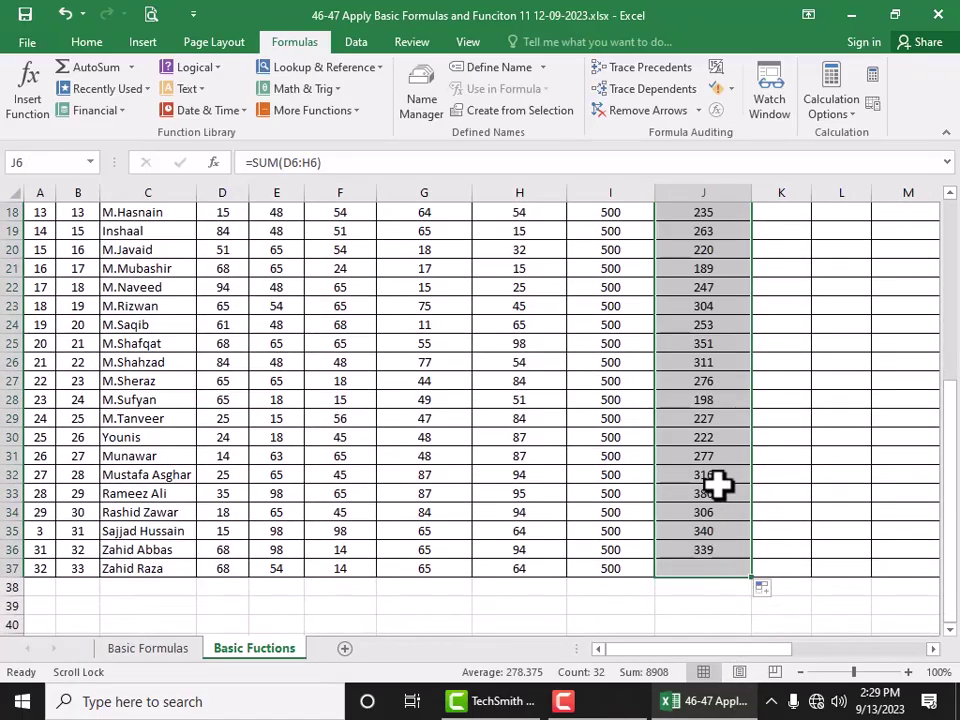
pyautogui.scroll(6, 776, 414)
pyautogui.click(785, 370)
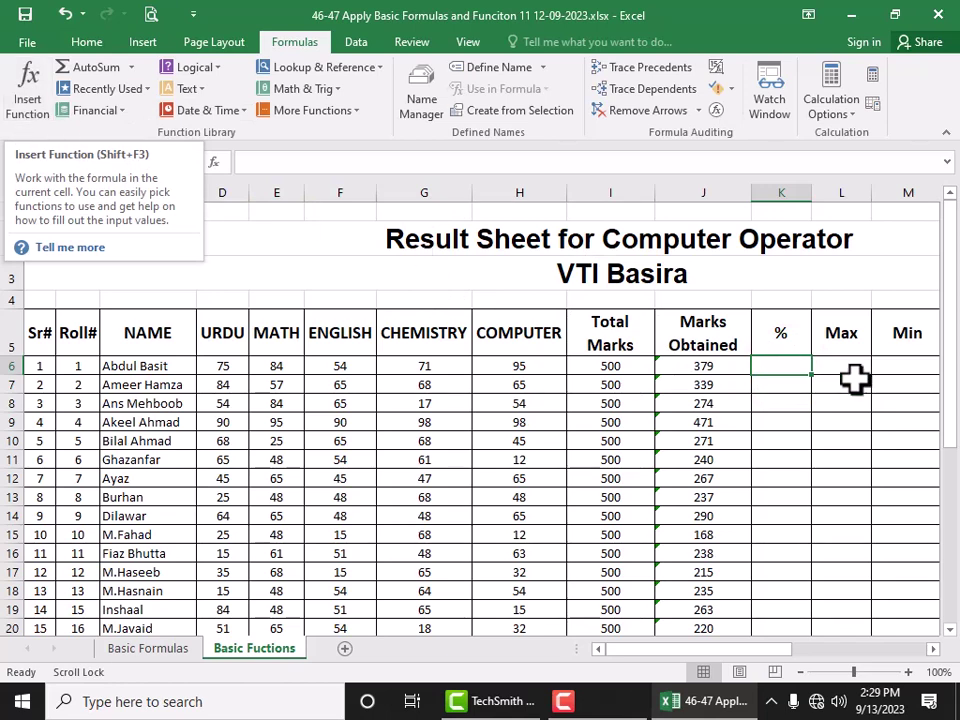
# Enter =J6/I6 in K6 and fill the percentage down column K, starting at 76%
pyautogui.write('=')
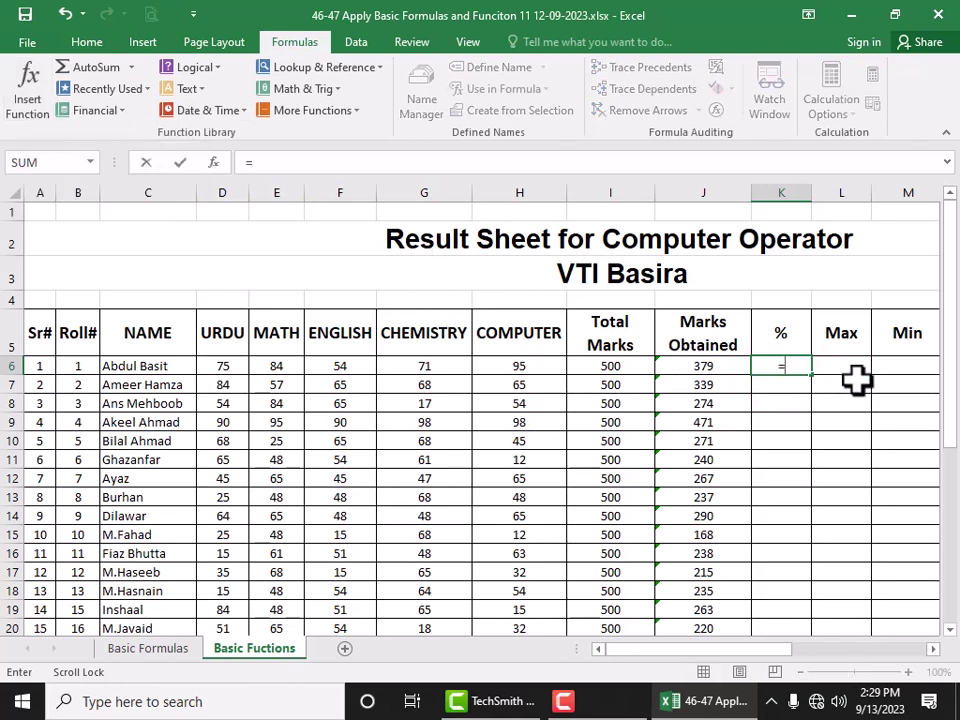
pyautogui.click(740, 368)
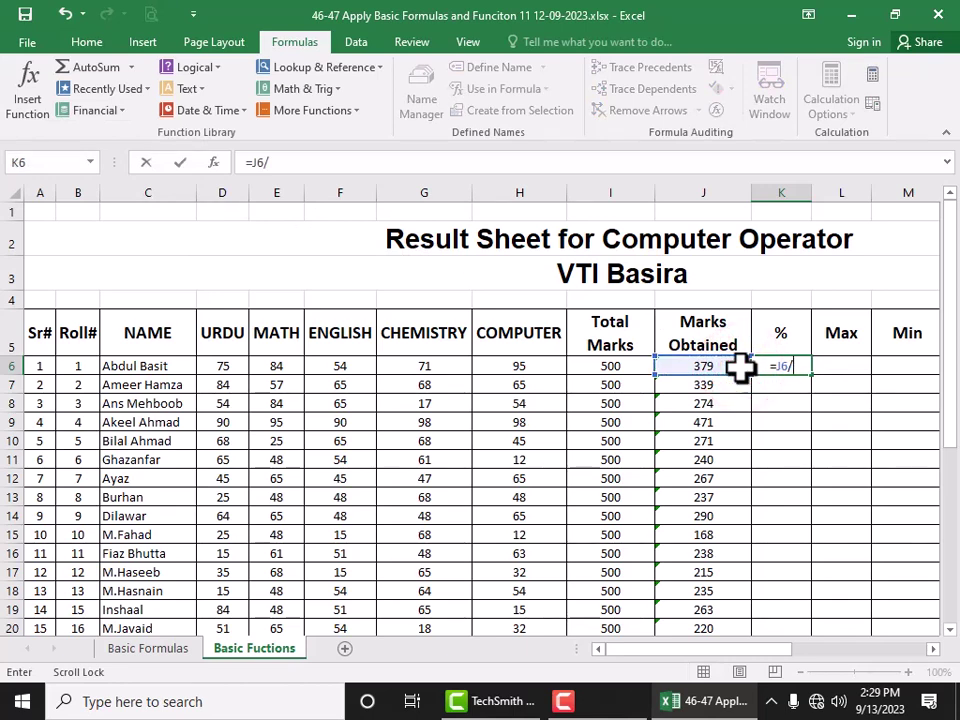
pyautogui.click(585, 363)
pyautogui.press('Return')
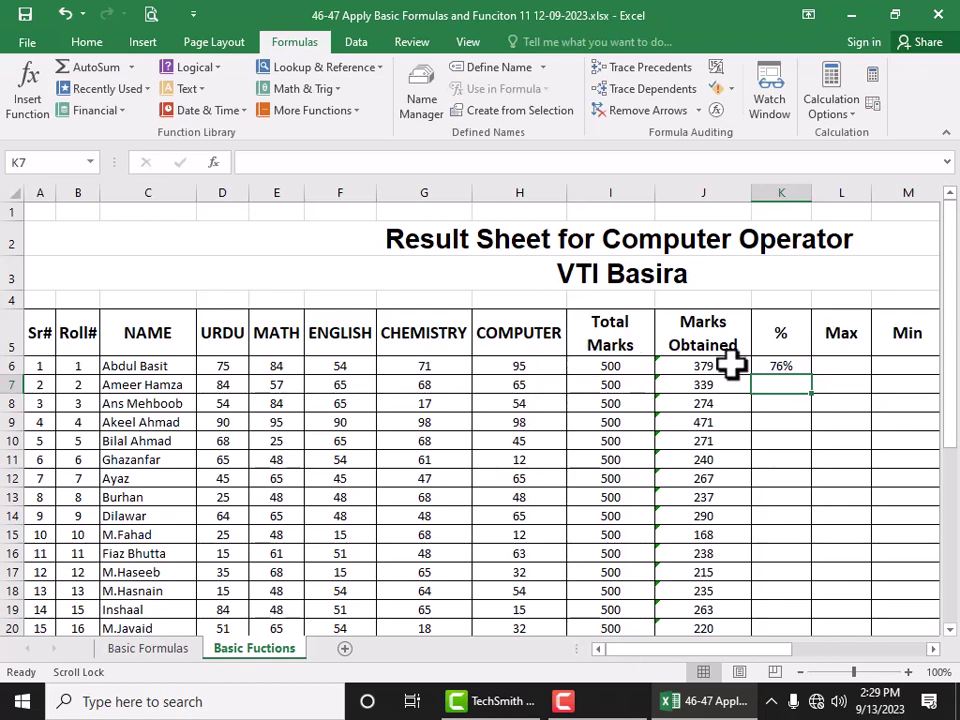
pyautogui.click(785, 368)
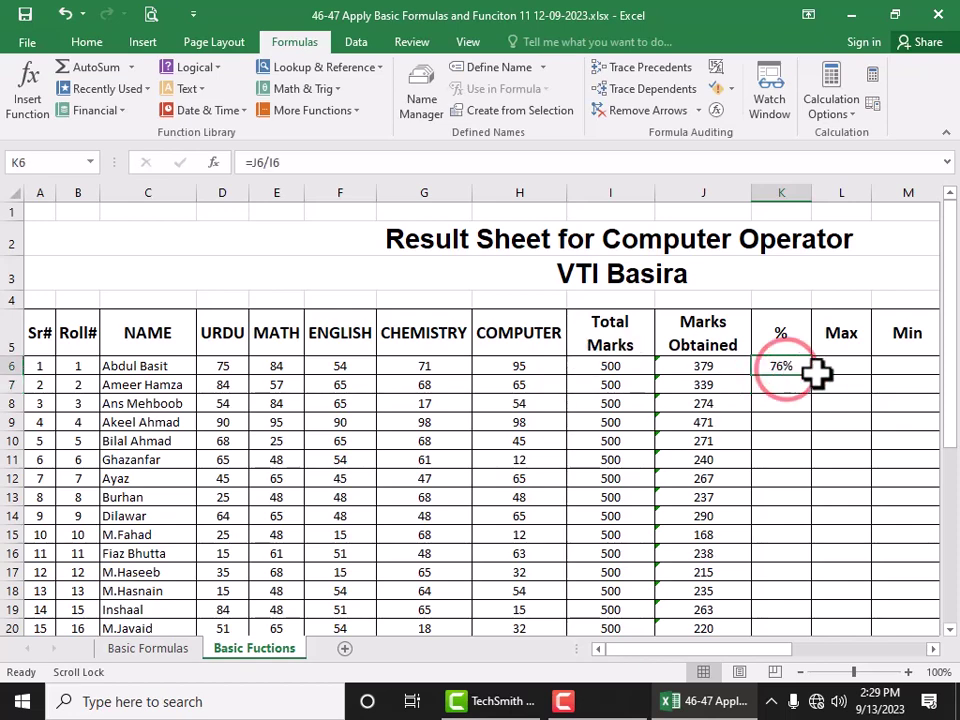
pyautogui.doubleClick(814, 378)
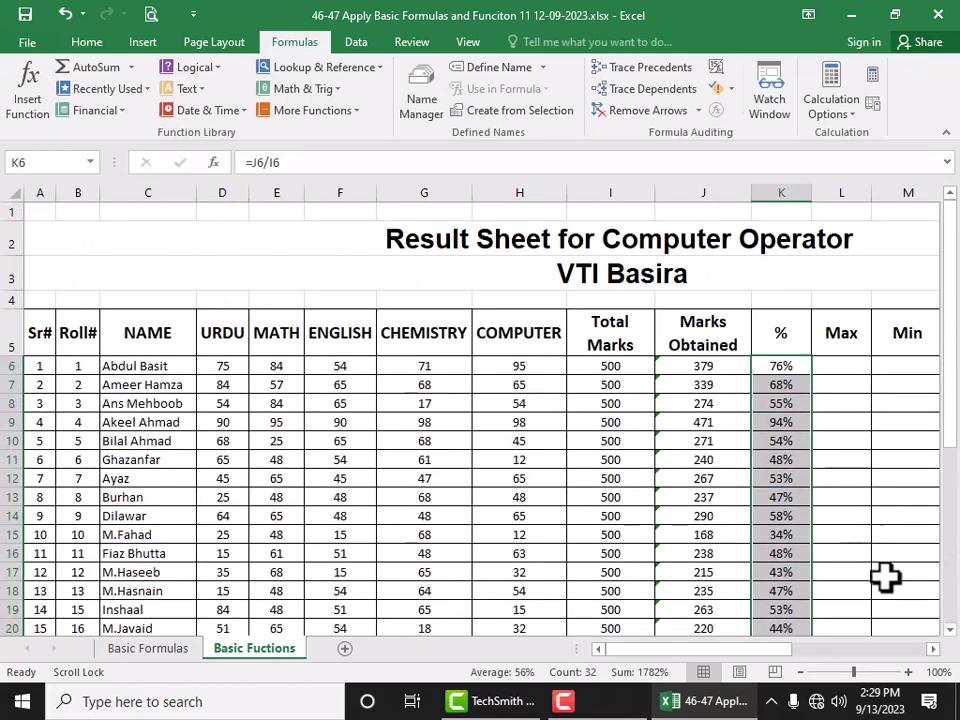
pyautogui.click(933, 649)
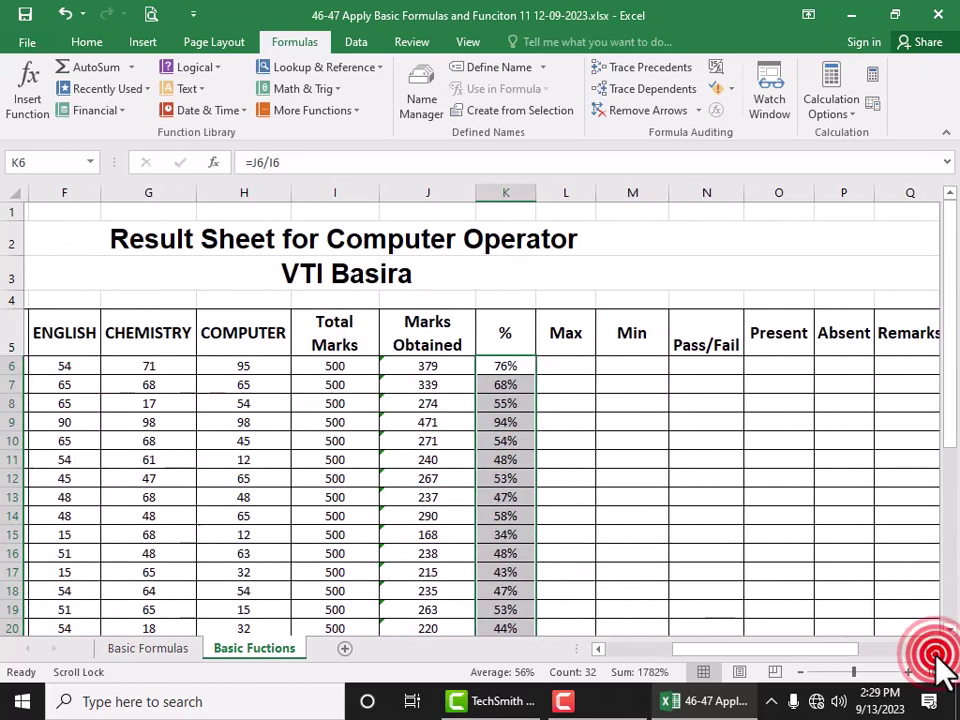
# Select L6 under Max and browse all functions in Insert Function
pyautogui.click(303, 366)
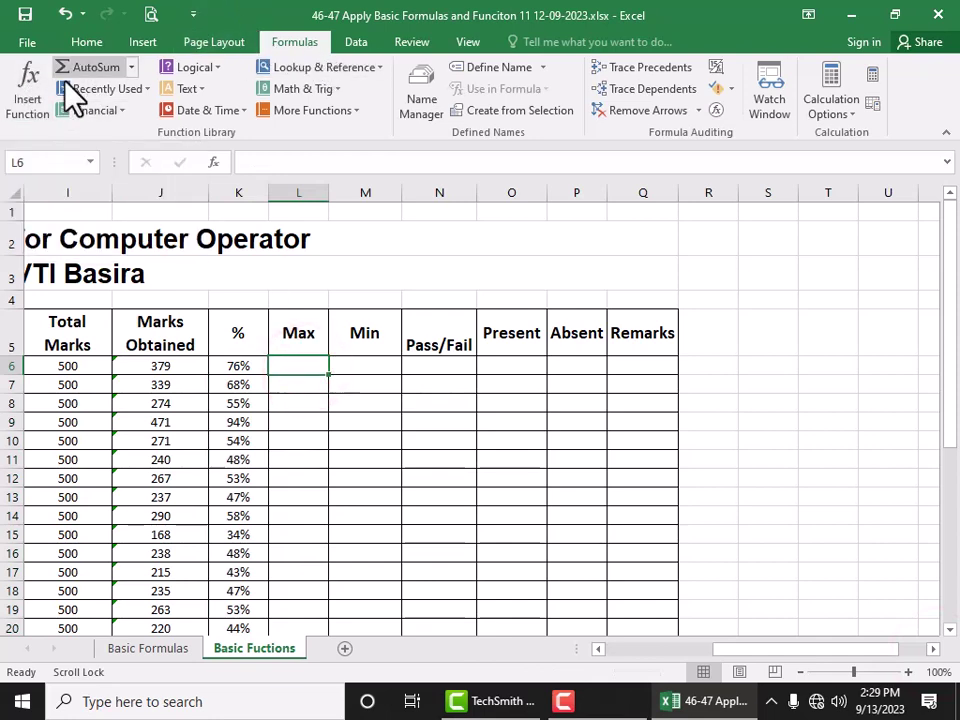
pyautogui.click(28, 102)
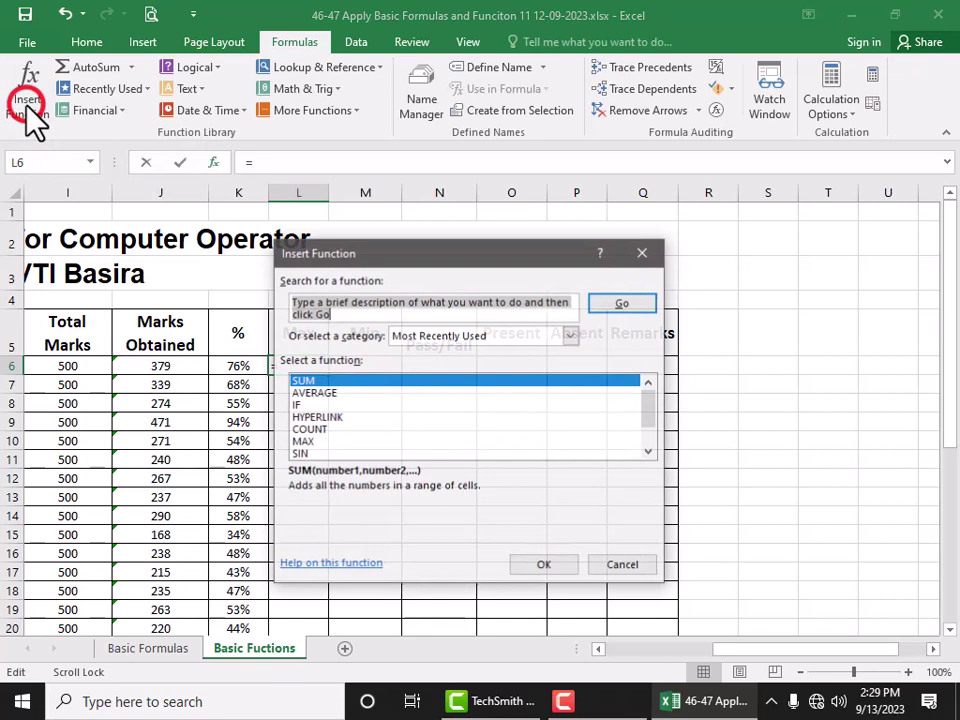
pyautogui.click(390, 336)
pyautogui.click(406, 362)
pyautogui.scroll(-6, 430, 373)
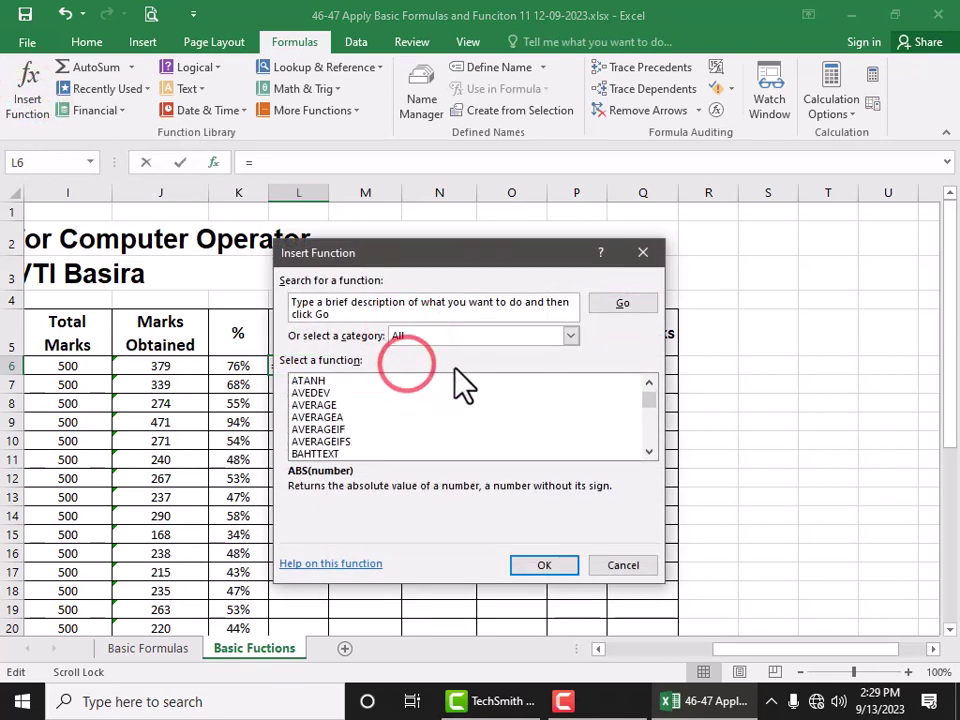
pyautogui.scroll(-6, 420, 400)
pyautogui.scroll(-6, 392, 410)
pyautogui.scroll(-10, 380, 415)
pyautogui.scroll(-8, 382, 435)
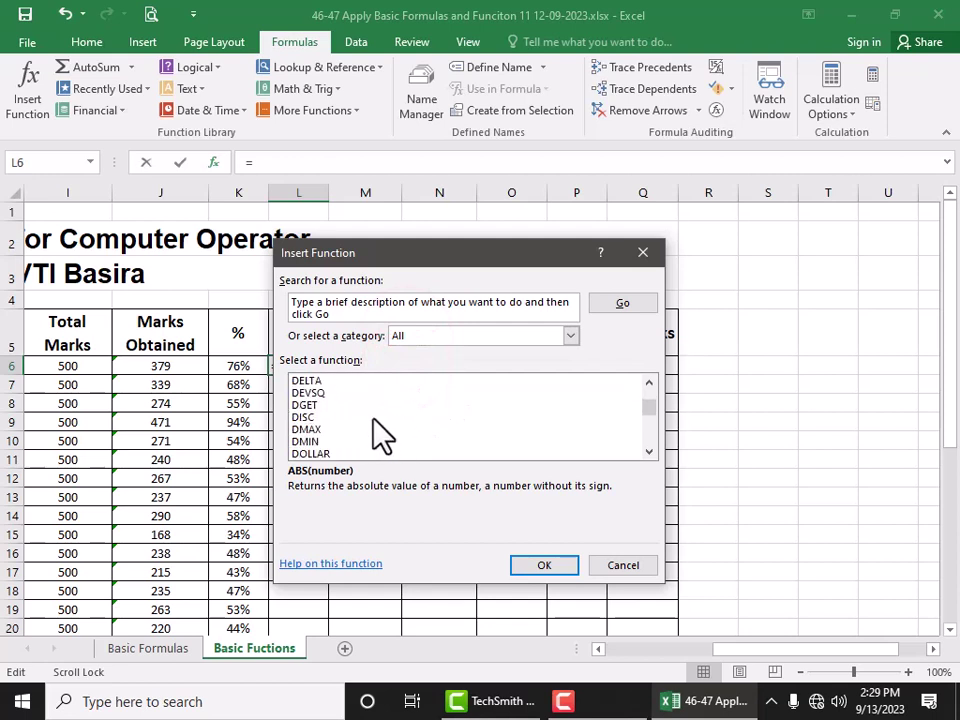
pyautogui.scroll(-10, 400, 422)
pyautogui.scroll(-10, 418, 420)
# Return to the Most Recently Used category and choose MAX
pyautogui.click(441, 336)
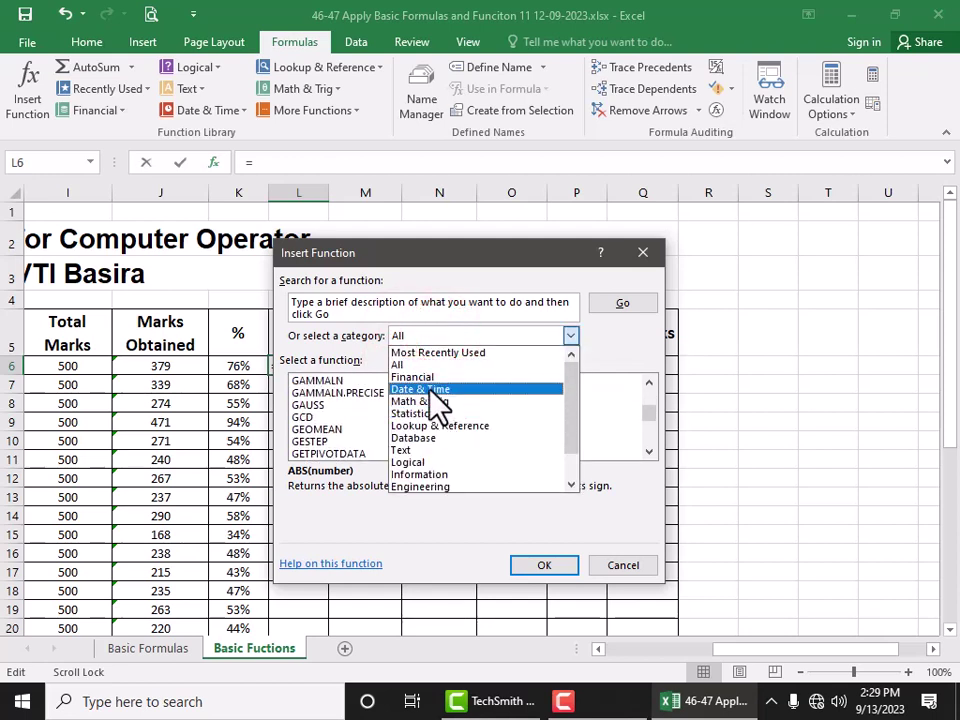
pyautogui.click(424, 353)
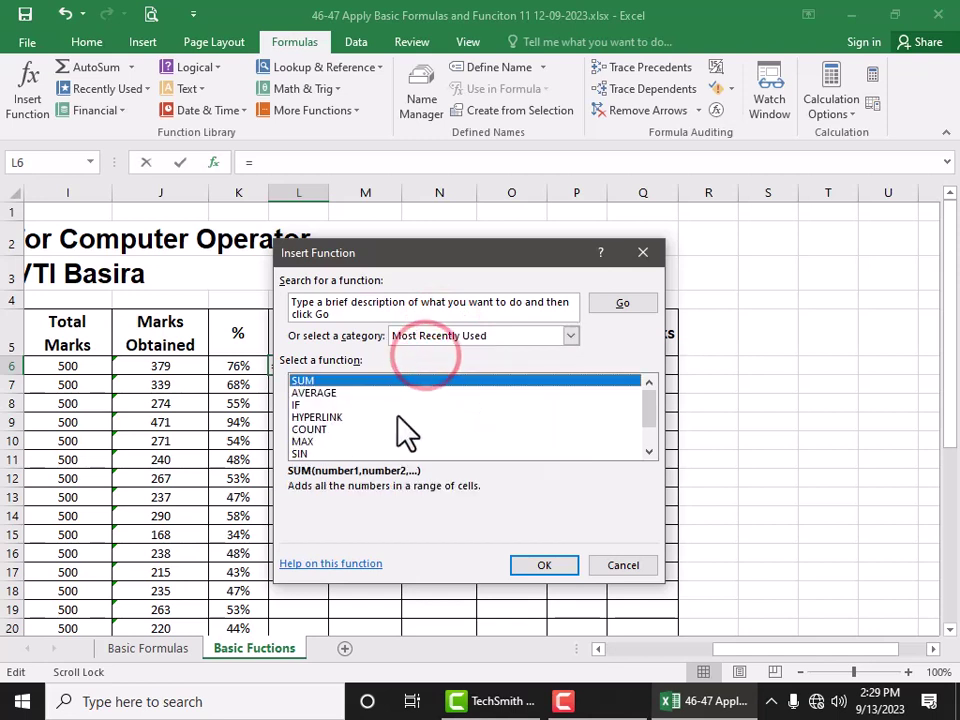
pyautogui.scroll(-1, 405, 425)
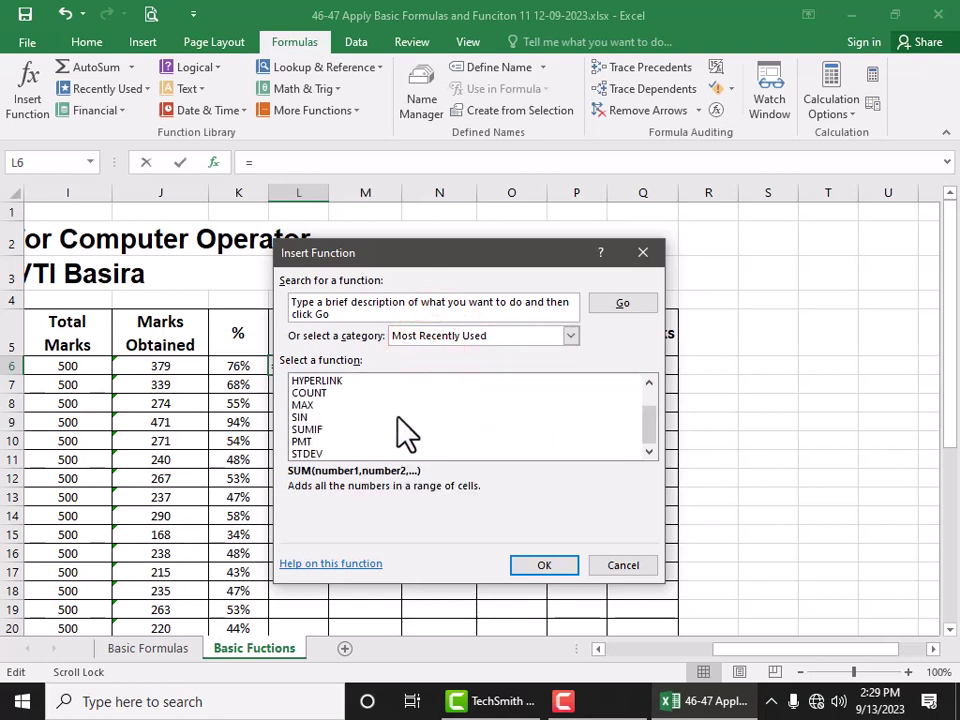
pyautogui.click(297, 405)
# Make L6 =MAX(D6:H6), giving 95, and fill it down the Max column
pyautogui.click(546, 566)
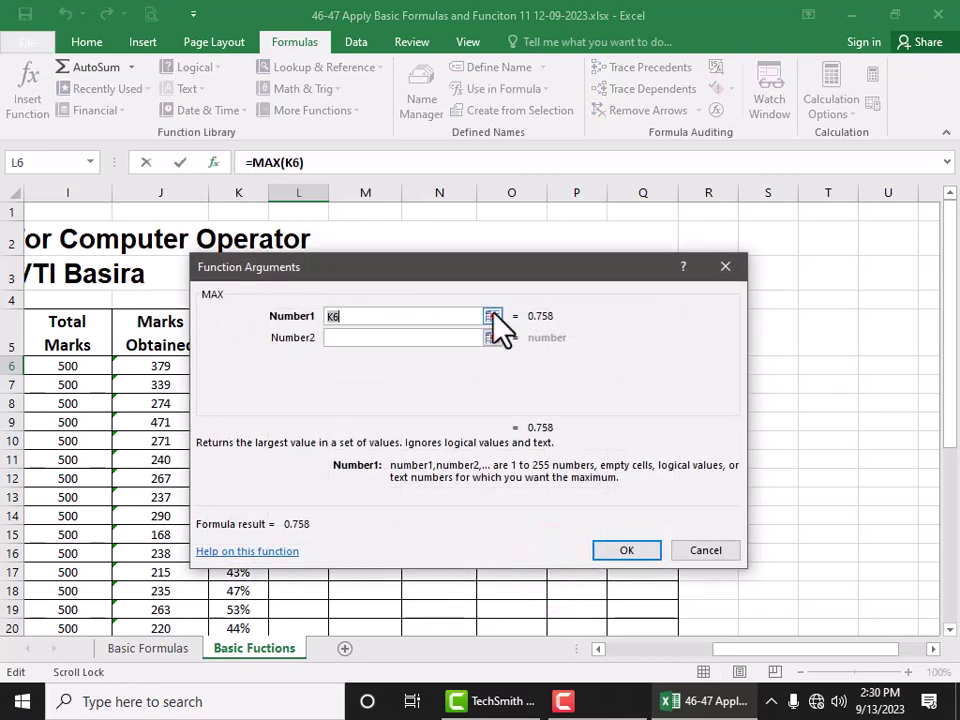
pyautogui.click(492, 316)
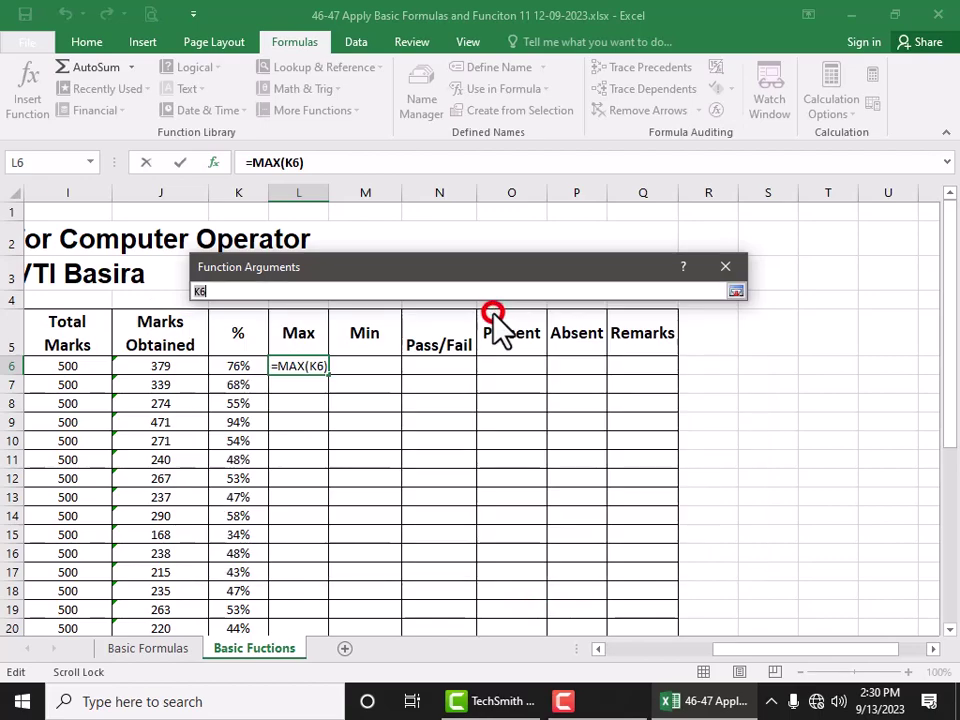
pyautogui.click(612, 655)
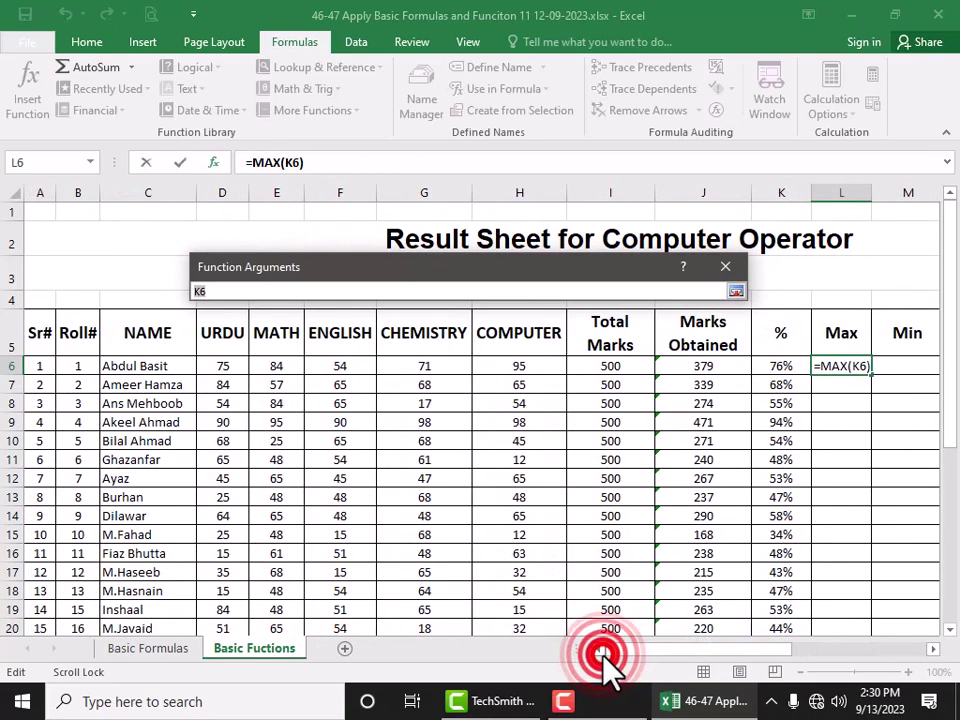
pyautogui.moveTo(222, 366); pyautogui.dragTo(517, 370)
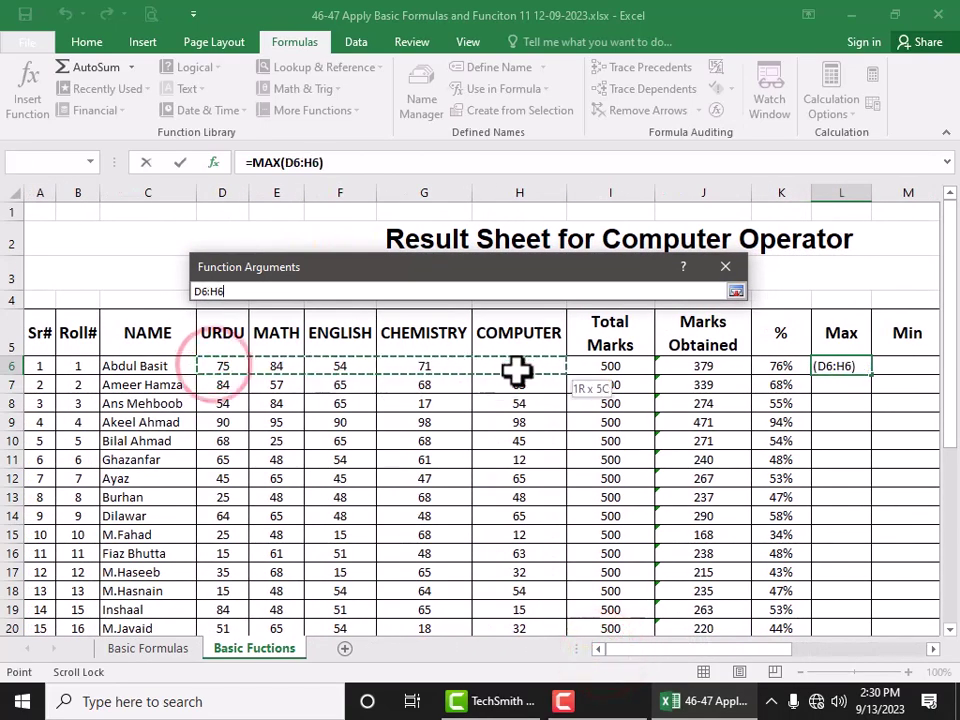
pyautogui.click(736, 291)
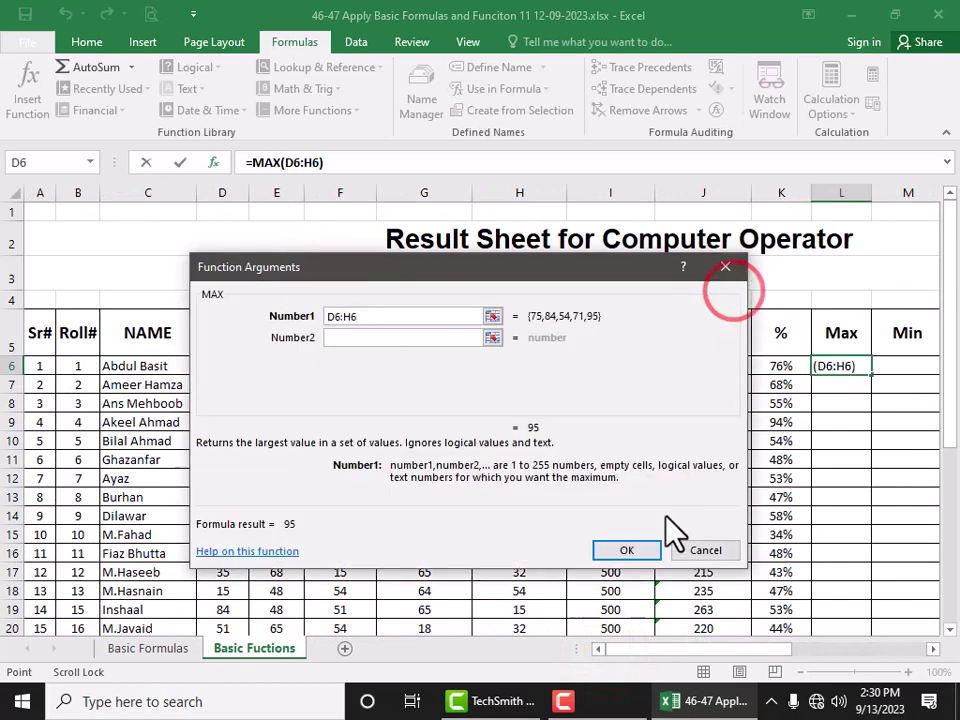
pyautogui.click(628, 551)
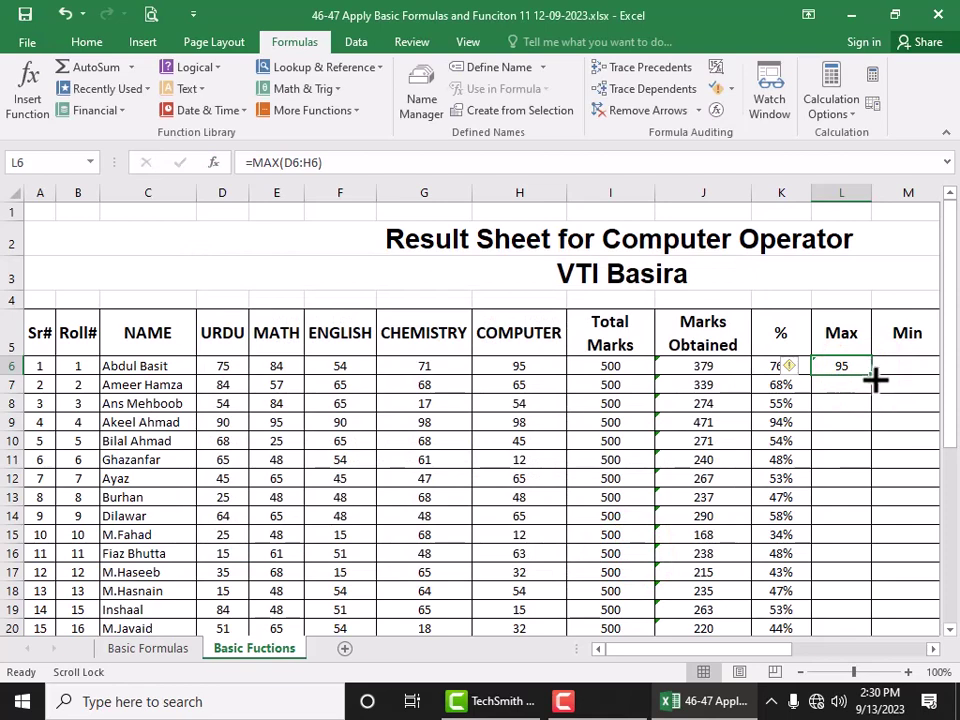
pyautogui.doubleClick(871, 375)
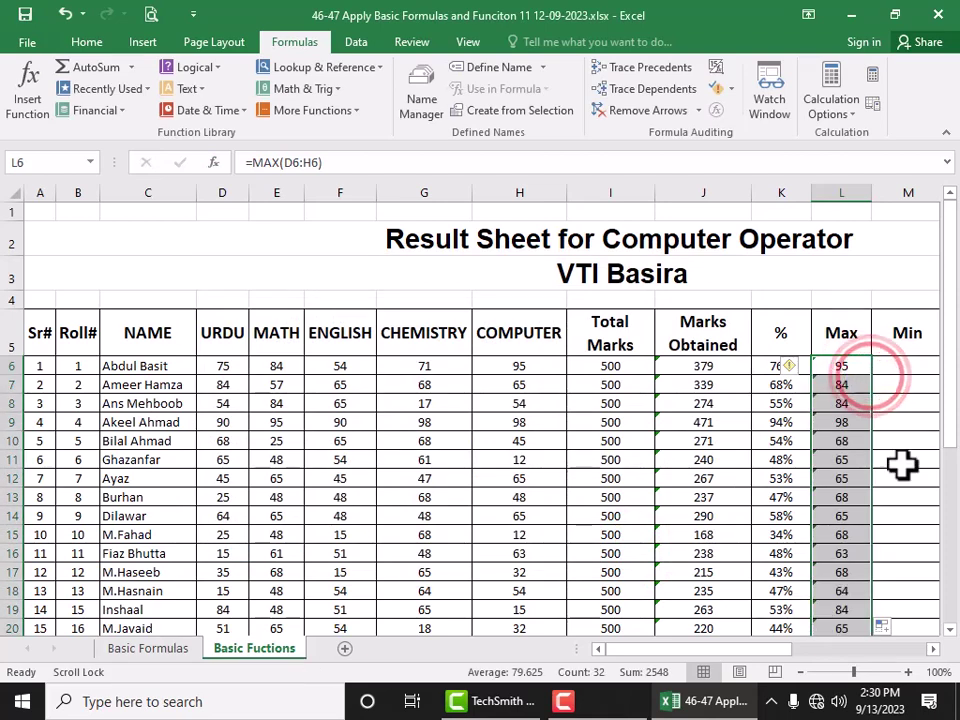
pyautogui.click(926, 367)
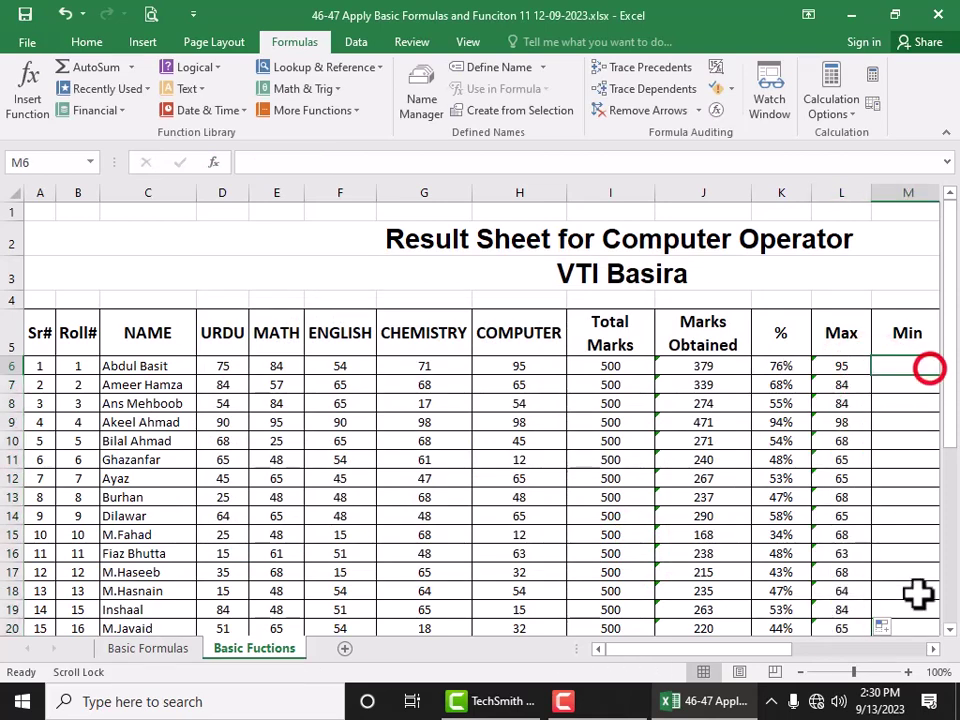
pyautogui.click(930, 650)
# Start Insert Function for the first Min cell, M6
pyautogui.click(932, 650)
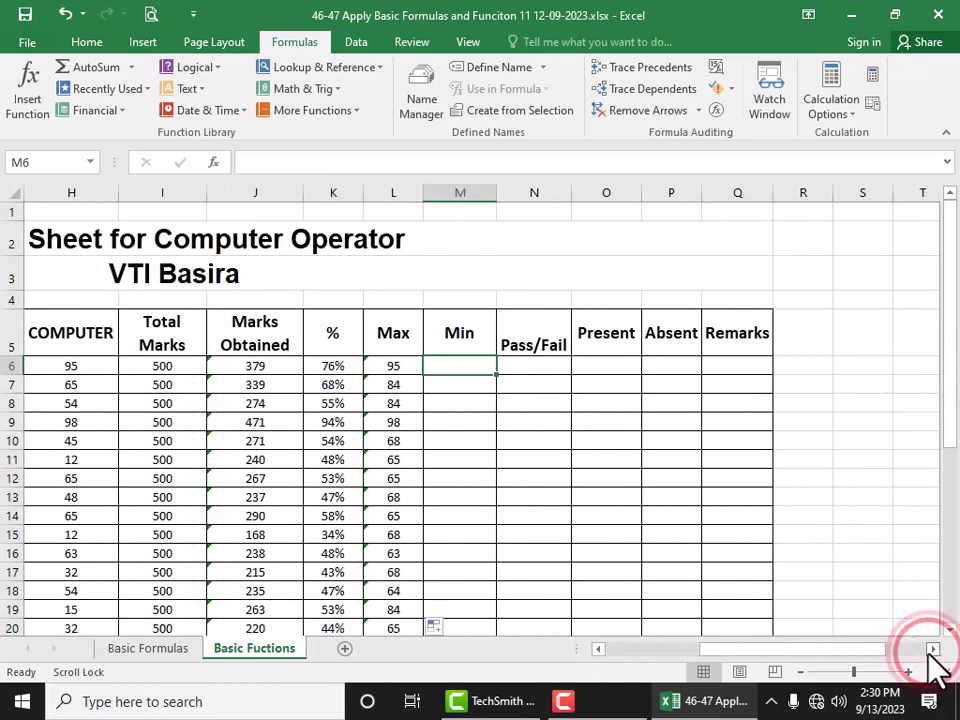
pyautogui.click(30, 90)
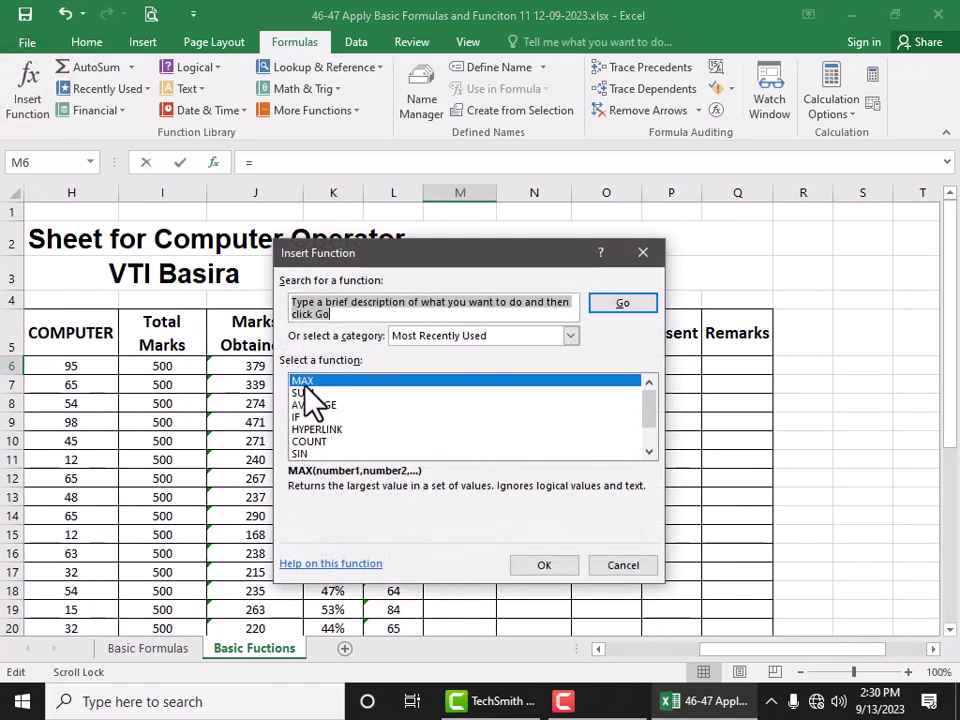
pyautogui.scroll(-1, 343, 437)
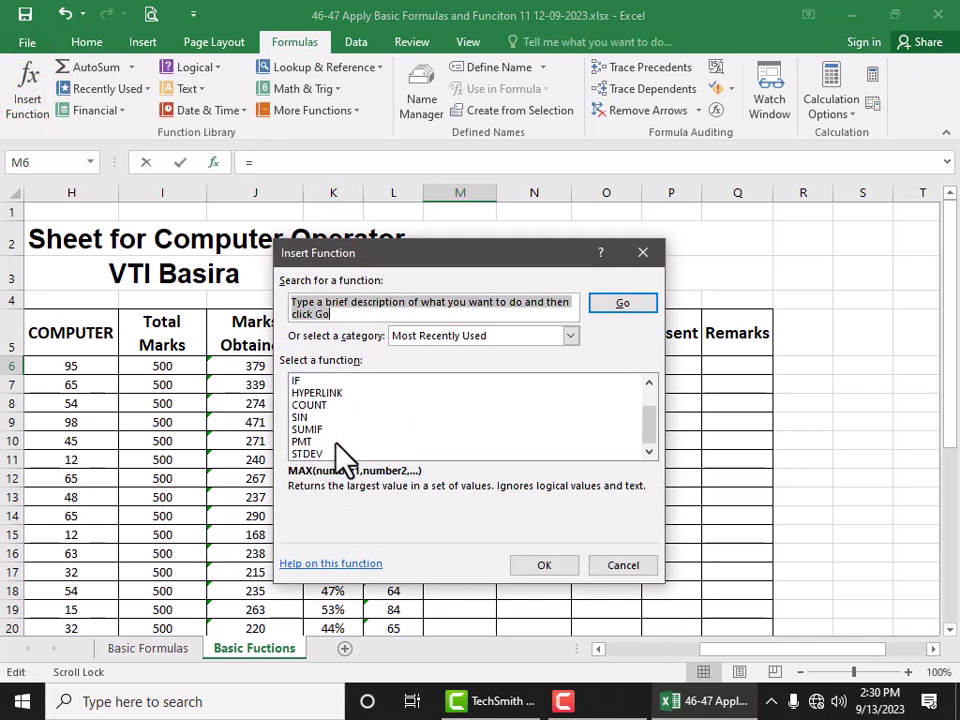
pyautogui.scroll(1, 343, 452)
pyautogui.scroll(-1, 343, 448)
pyautogui.scroll(1, 360, 420)
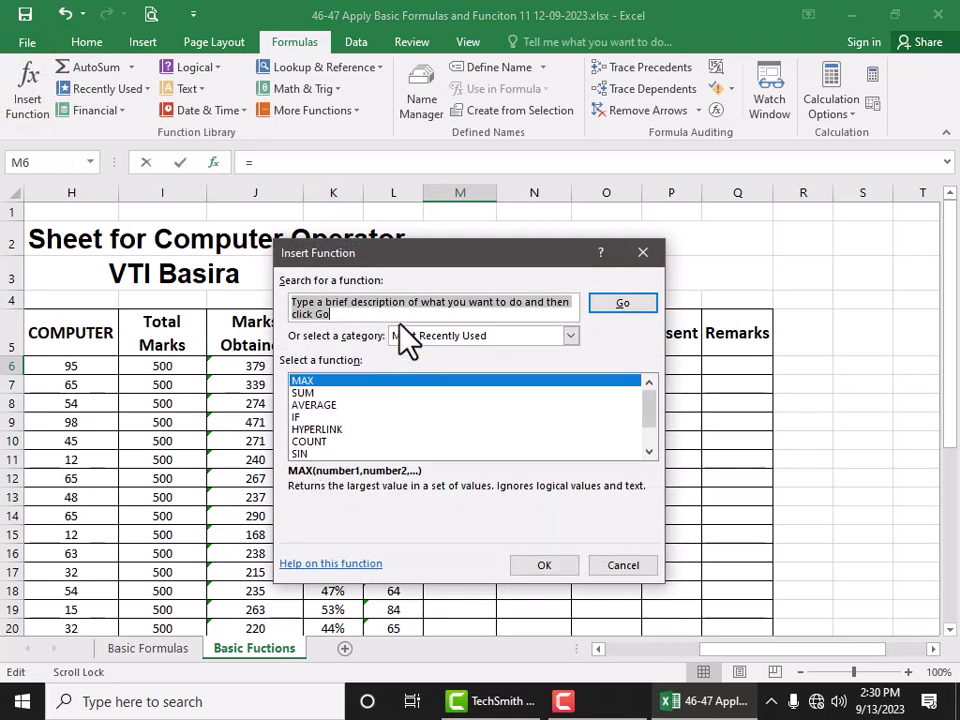
# Show the All category and pick MIN from the function list
pyautogui.click(401, 337)
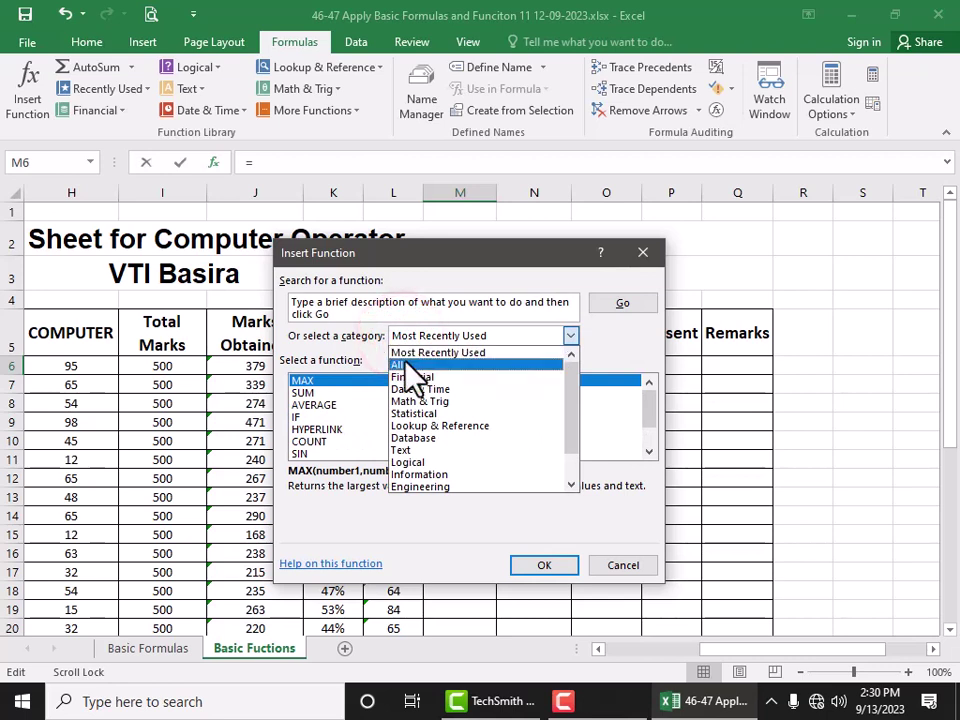
pyautogui.click(405, 364)
pyautogui.scroll(-7, 393, 402)
pyautogui.scroll(-7, 393, 402)
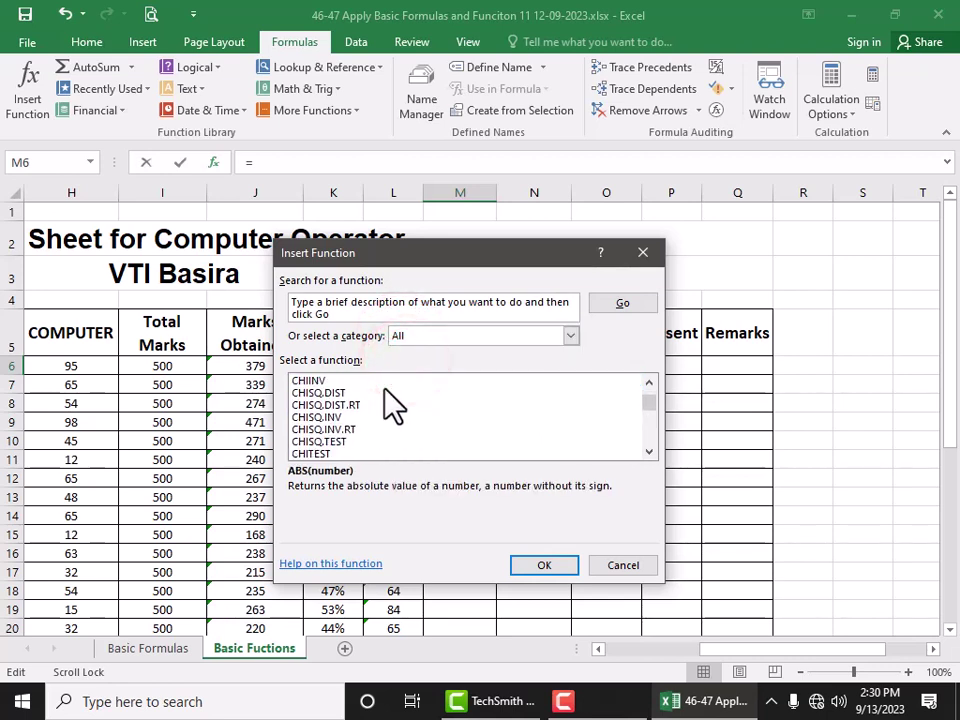
pyautogui.scroll(-6, 393, 402)
pyautogui.scroll(-5, 395, 430)
pyautogui.scroll(-5, 393, 448)
pyautogui.scroll(-5, 393, 448)
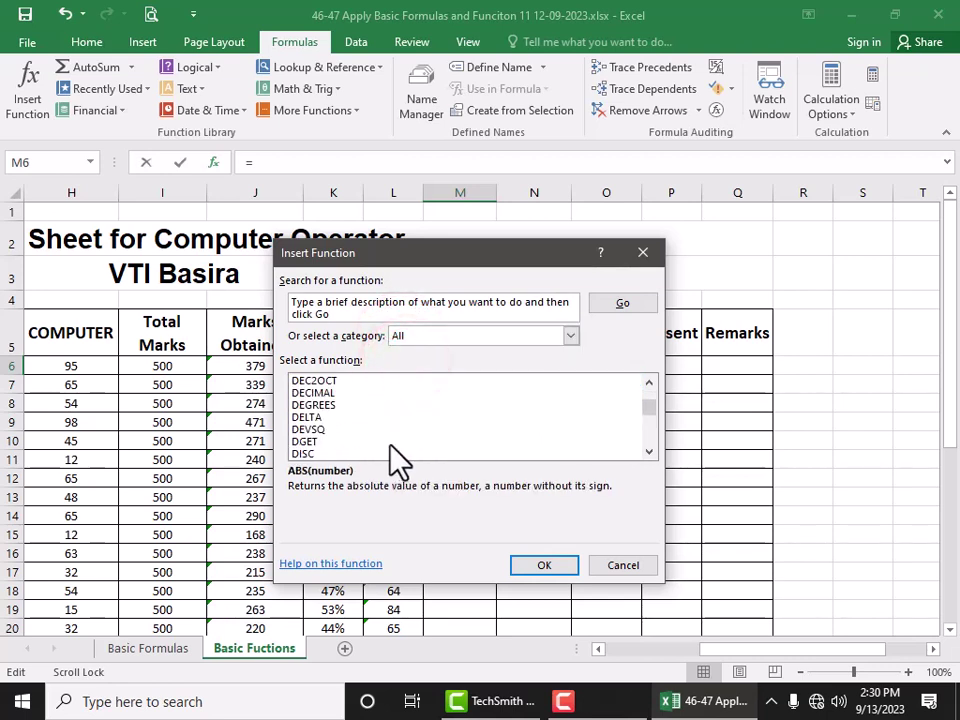
pyautogui.scroll(-5, 393, 448)
pyautogui.scroll(-5, 393, 448)
pyautogui.scroll(-5, 393, 448)
pyautogui.scroll(-5, 393, 448)
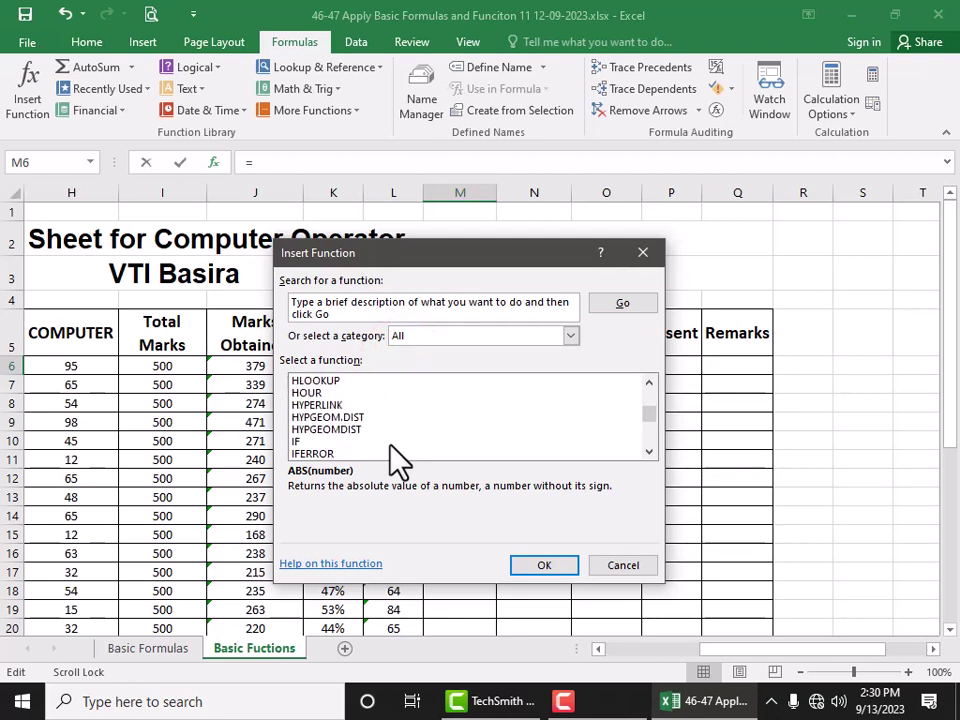
pyautogui.scroll(-5, 393, 448)
pyautogui.scroll(-5, 393, 448)
pyautogui.scroll(-5, 397, 460)
pyautogui.scroll(-10, 397, 460)
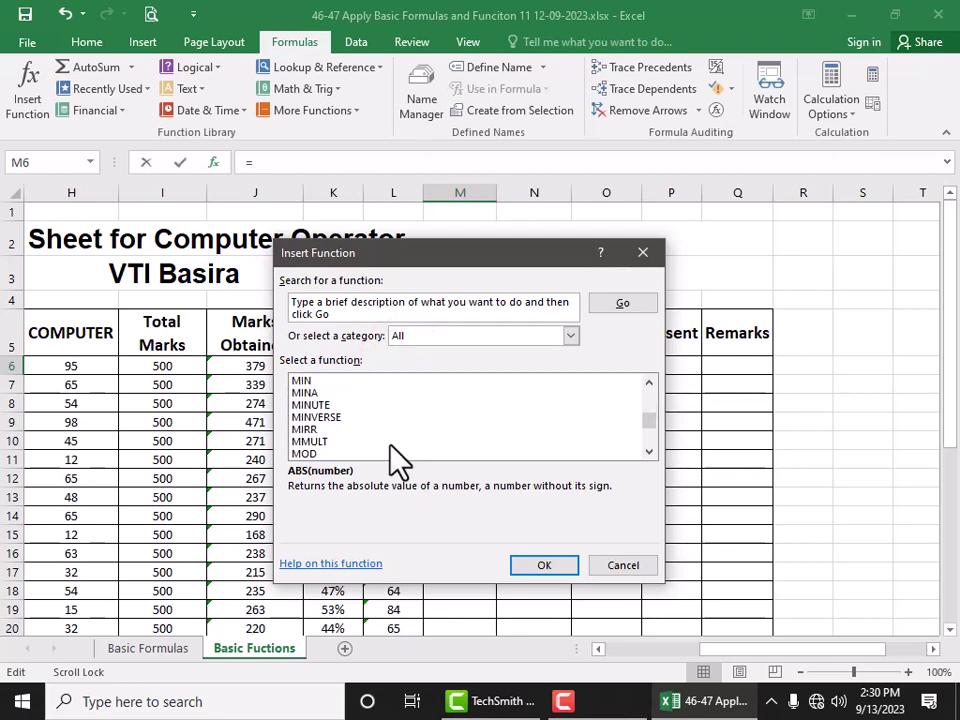
pyautogui.scroll(-4, 397, 460)
pyautogui.scroll(-3, 398, 461)
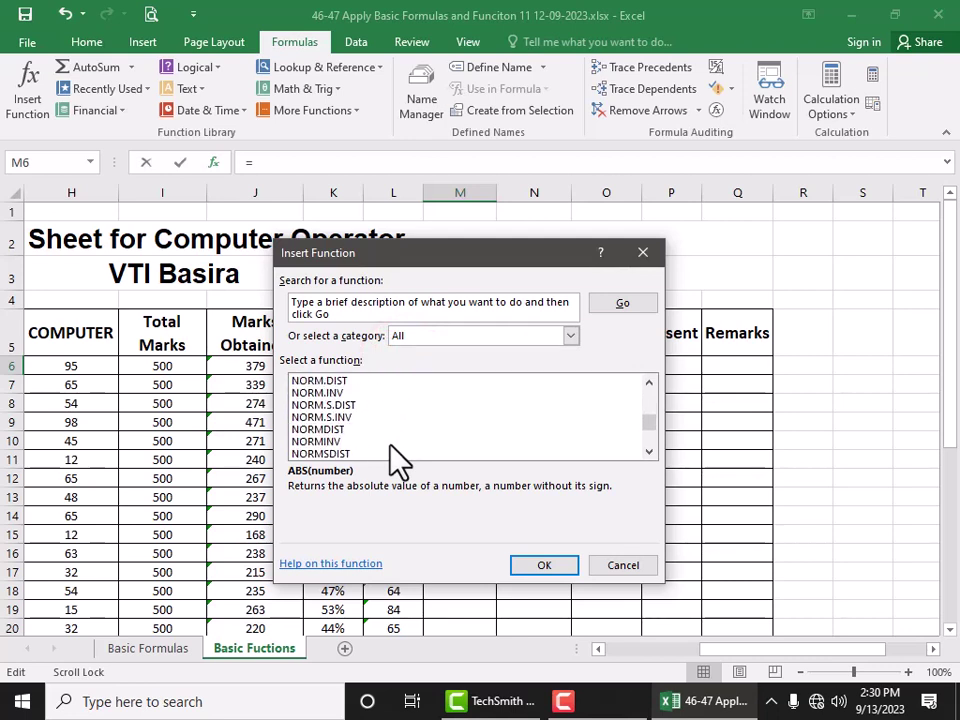
pyautogui.scroll(3, 398, 461)
pyautogui.scroll(1, 398, 461)
pyautogui.scroll(1, 398, 461)
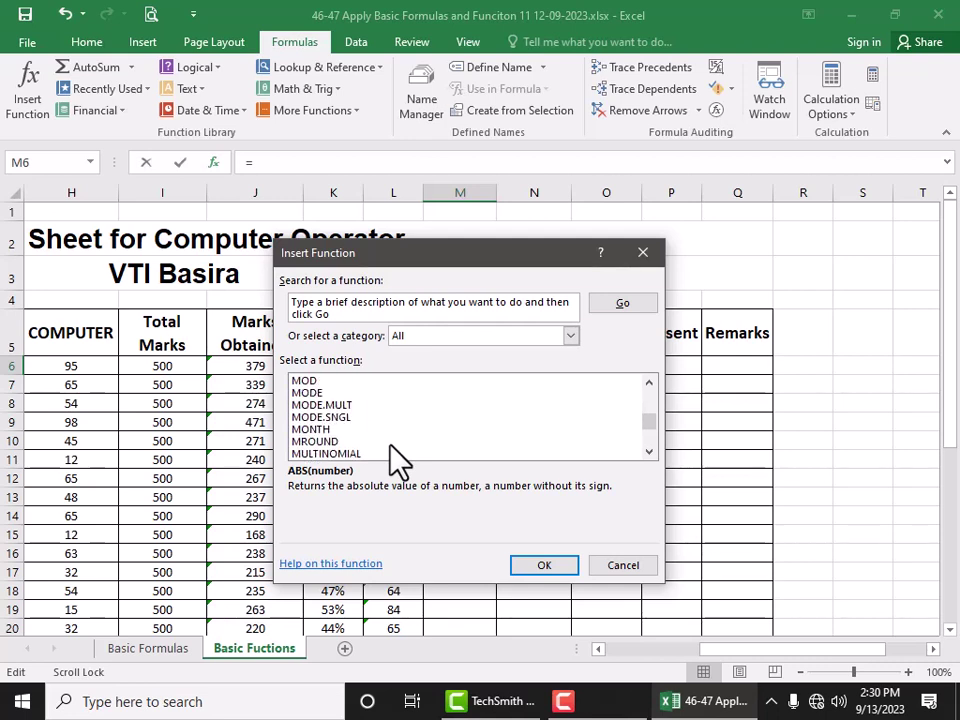
pyautogui.scroll(1, 394, 458)
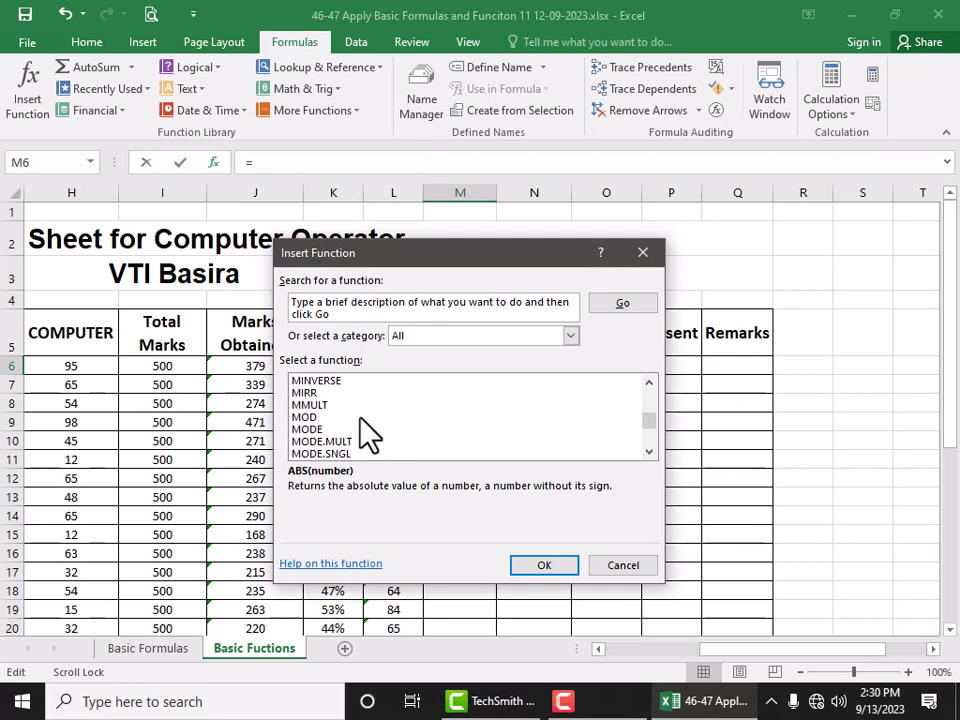
pyautogui.scroll(1, 366, 430)
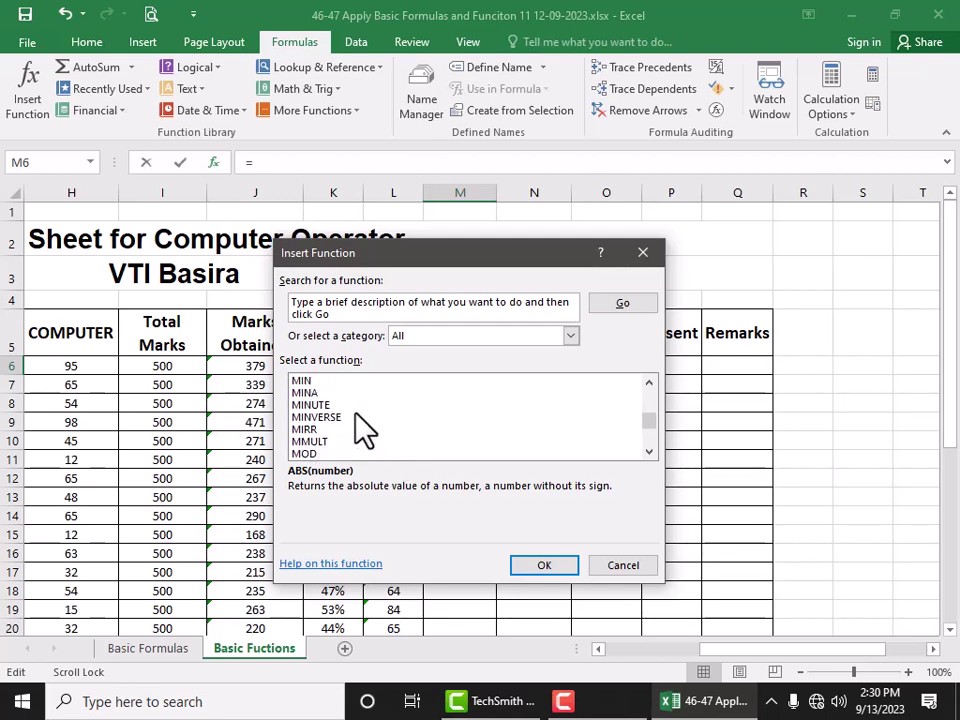
pyautogui.click(302, 382)
# Make M6 =MIN(D6:H6) and fill it down to M37, giving 54, 57, 17, 90
pyautogui.click(541, 564)
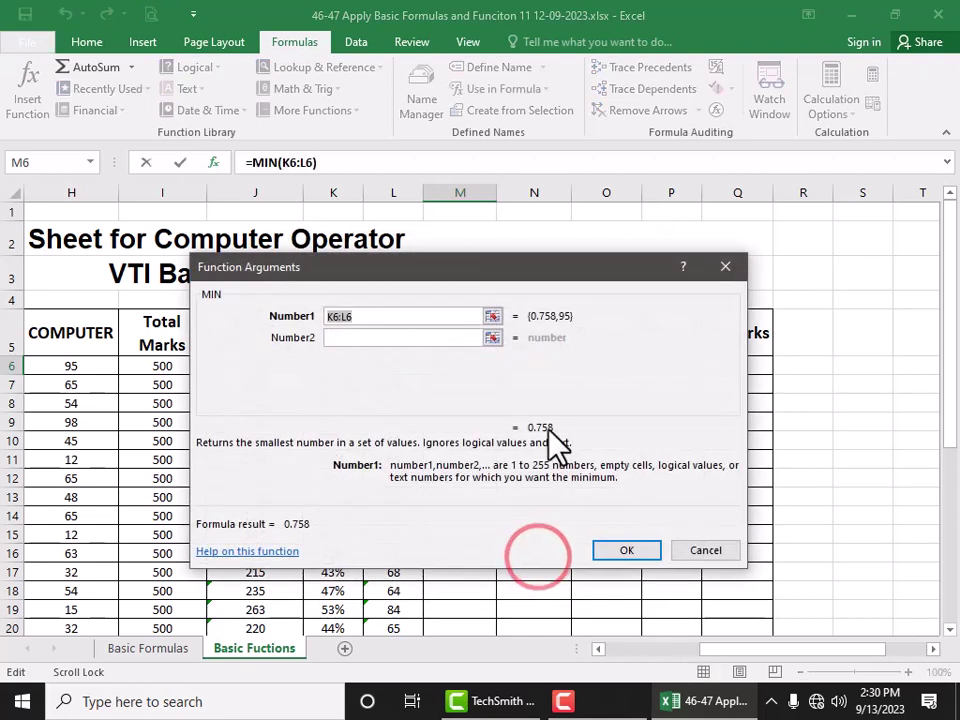
pyautogui.click(491, 316)
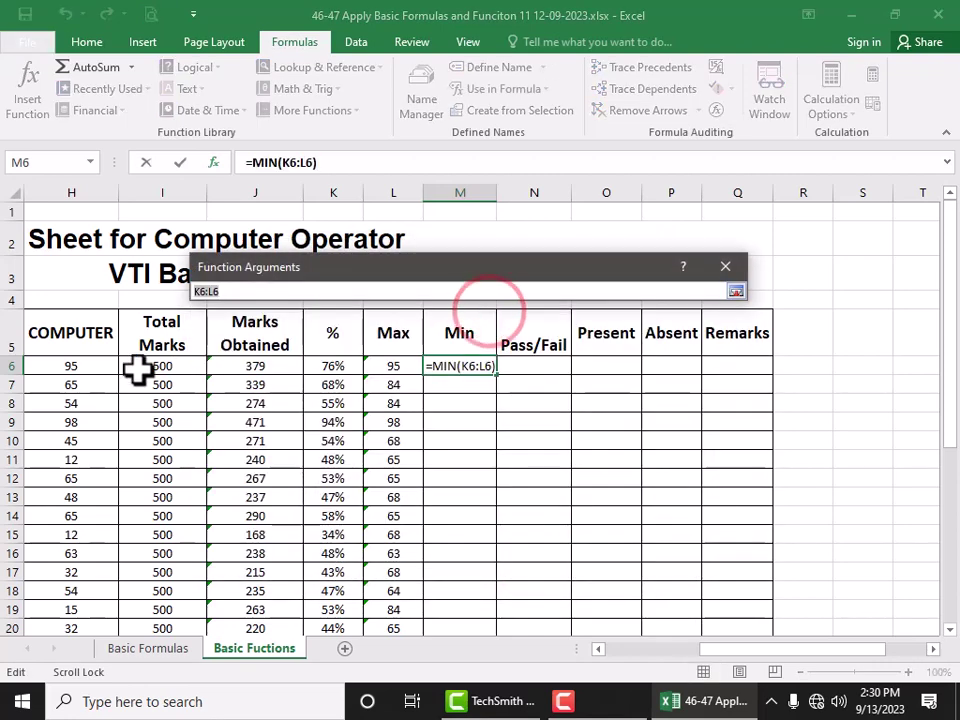
pyautogui.click(598, 648)
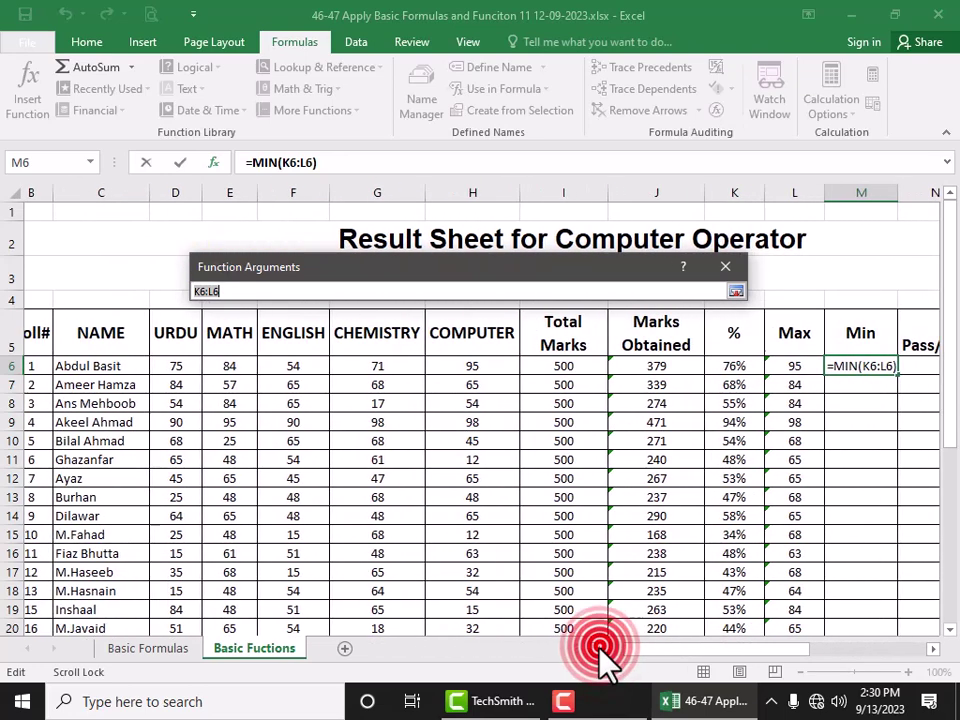
pyautogui.moveTo(500, 366); pyautogui.dragTo(193, 366)
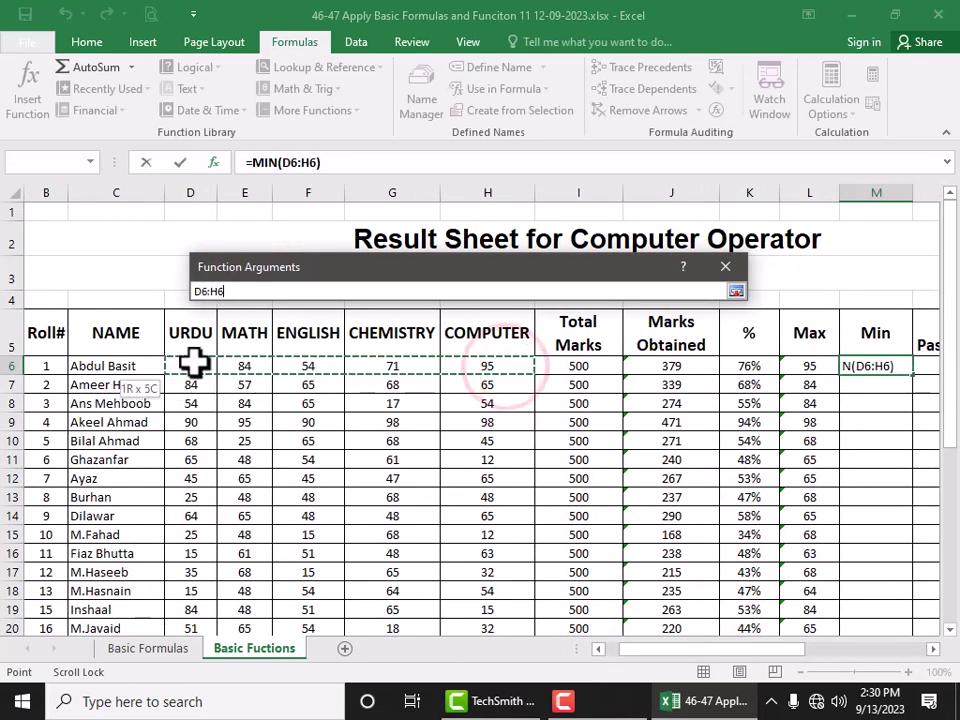
pyautogui.click(736, 291)
pyautogui.click(630, 551)
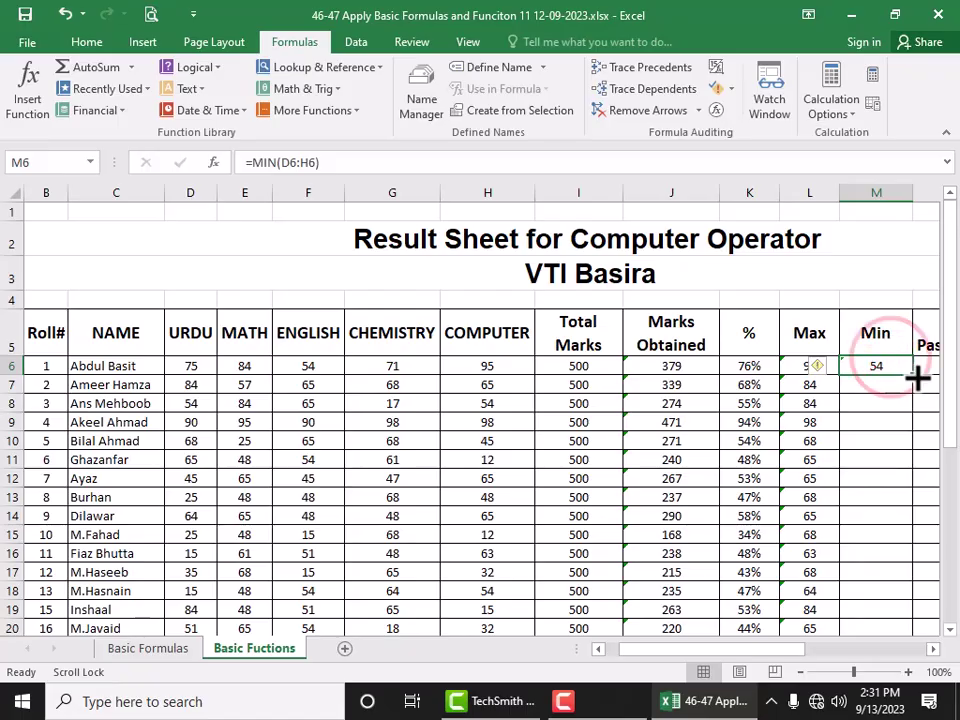
pyautogui.moveTo(913, 374); pyautogui.dragTo(889, 647)
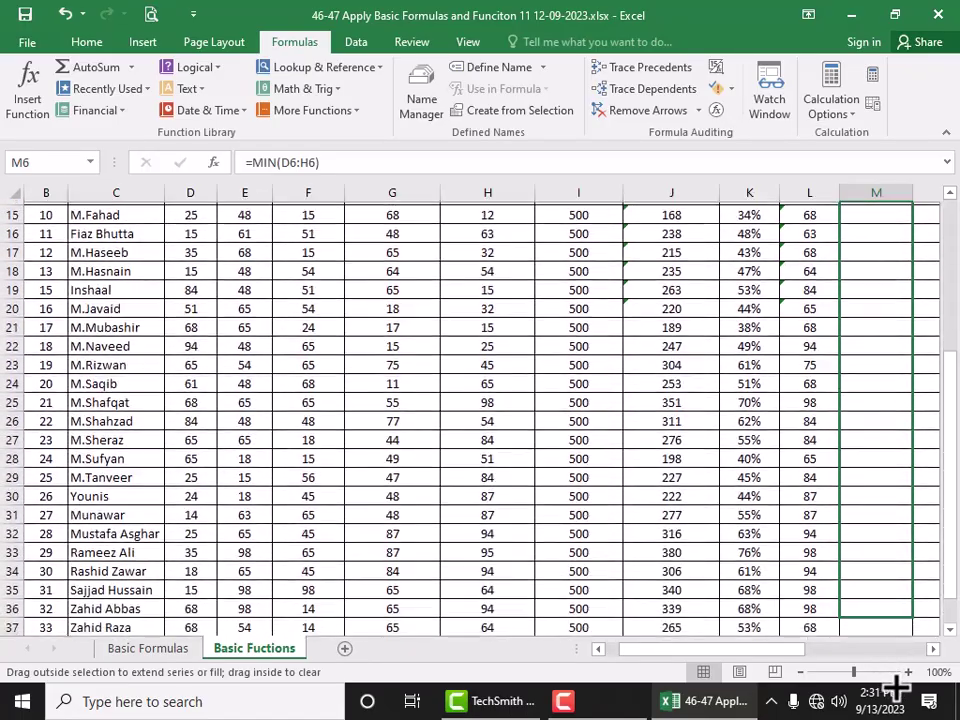
pyautogui.moveTo(889, 647); pyautogui.dragTo(885, 598)
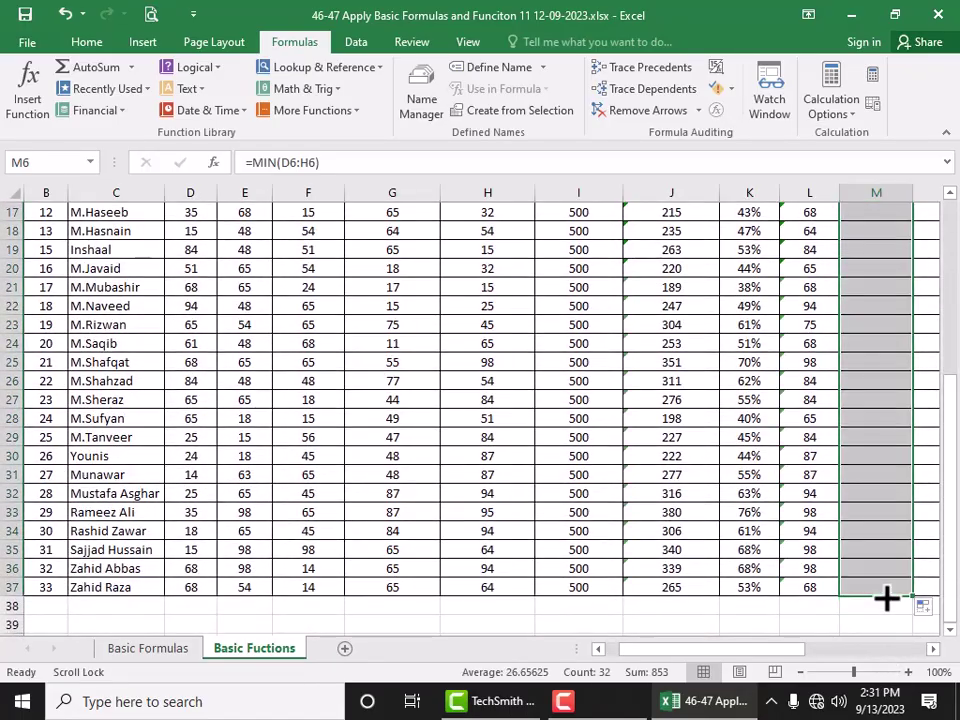
pyautogui.click(932, 649)
pyautogui.scroll(5, 776, 561)
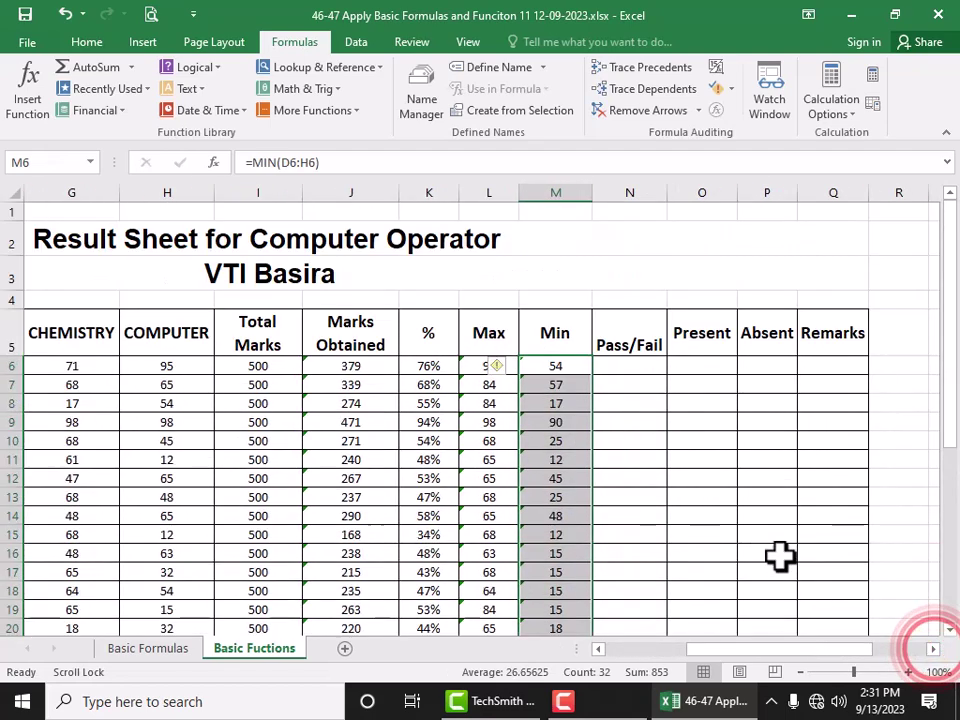
# Select N6 and choose IF from the function list to open its arguments
pyautogui.click(640, 365)
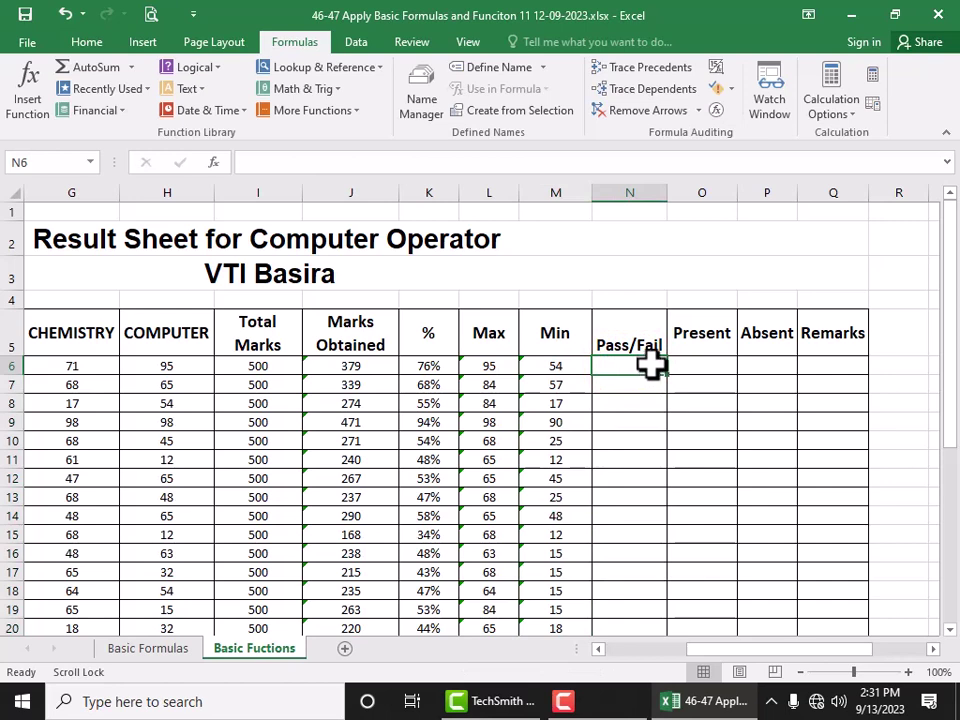
pyautogui.click(30, 95)
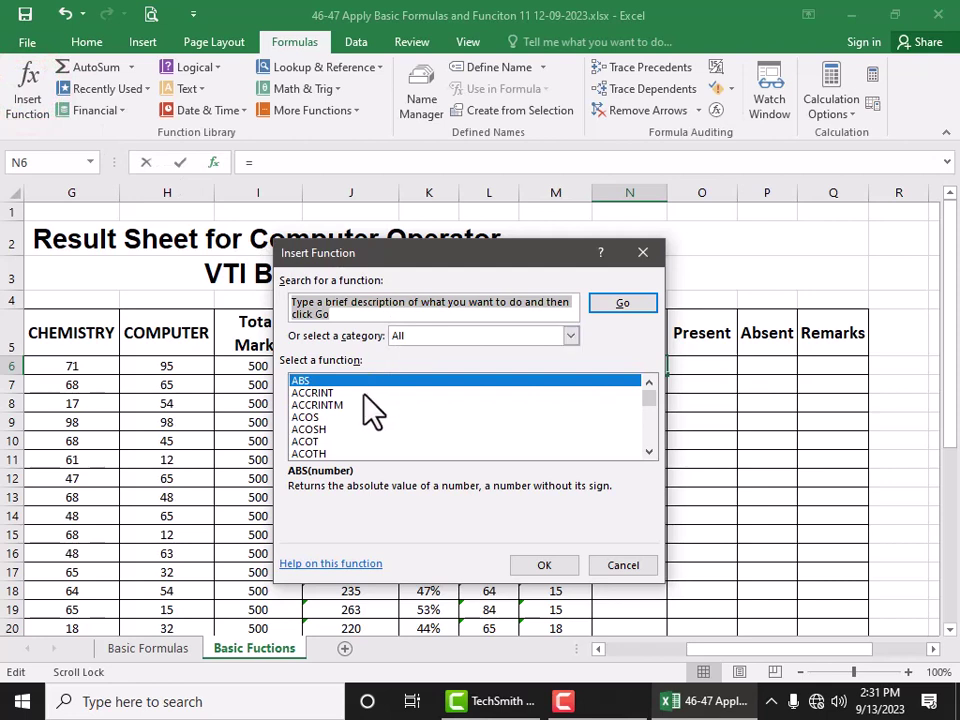
pyautogui.write('i')
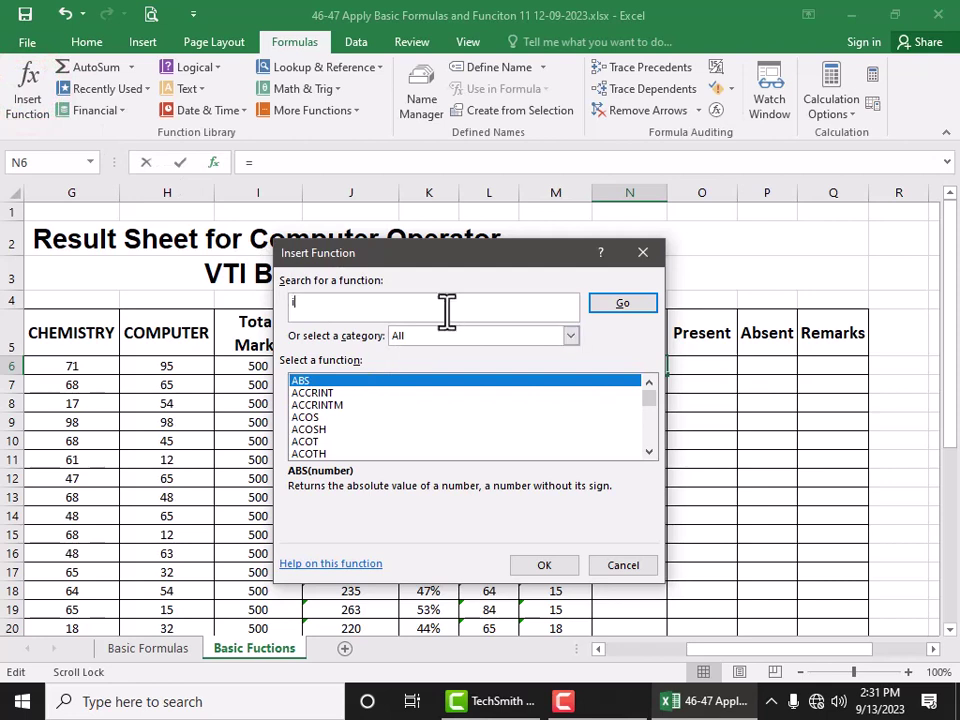
pyautogui.click(357, 376)
pyautogui.press('i')
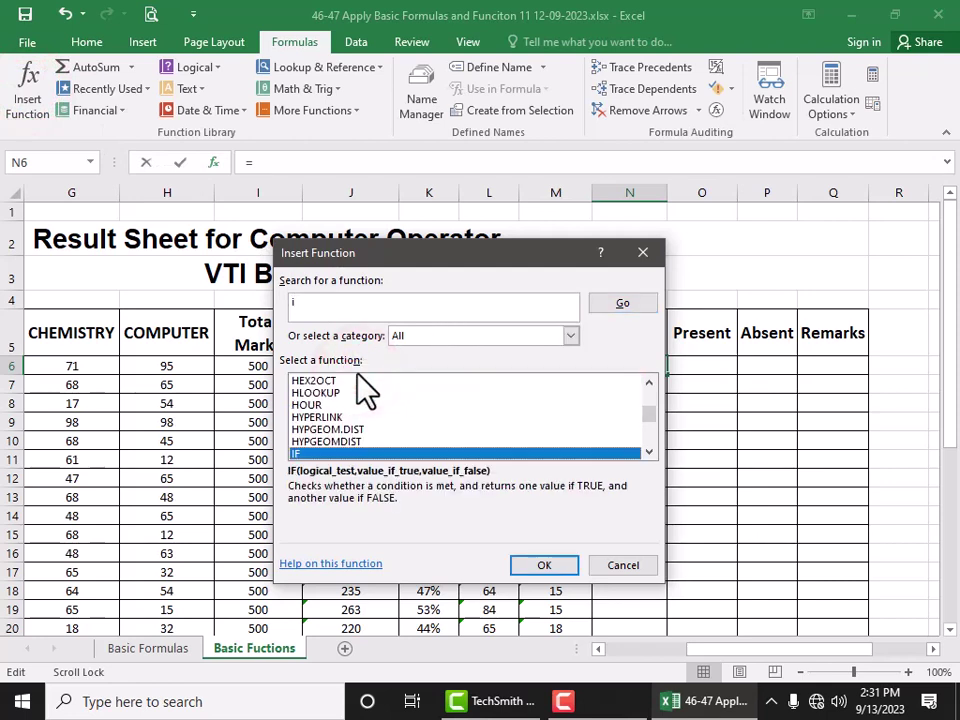
pyautogui.click(298, 452)
# Enter the IF arguments K6>=40%, "Pass", "Fail" for cell N6
pyautogui.click(541, 567)
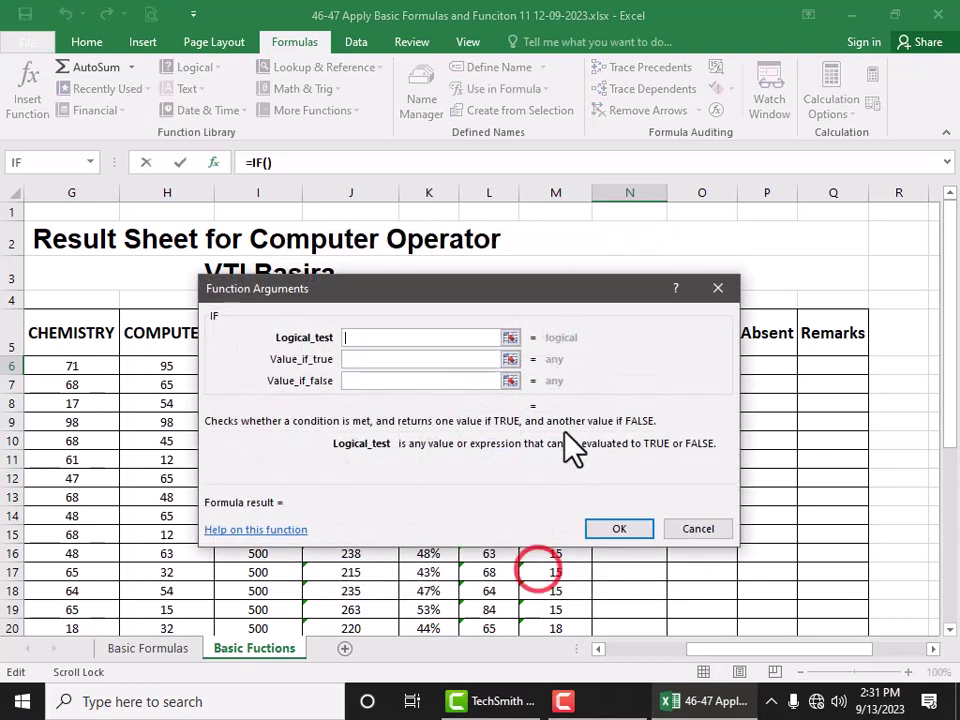
pyautogui.click(510, 338)
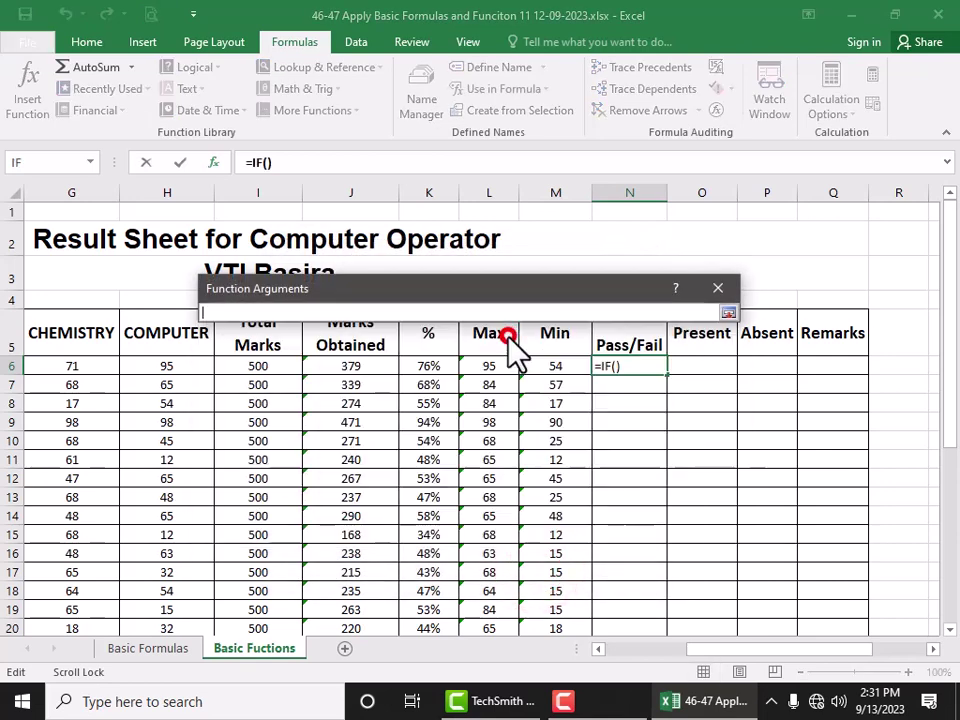
pyautogui.click(618, 367)
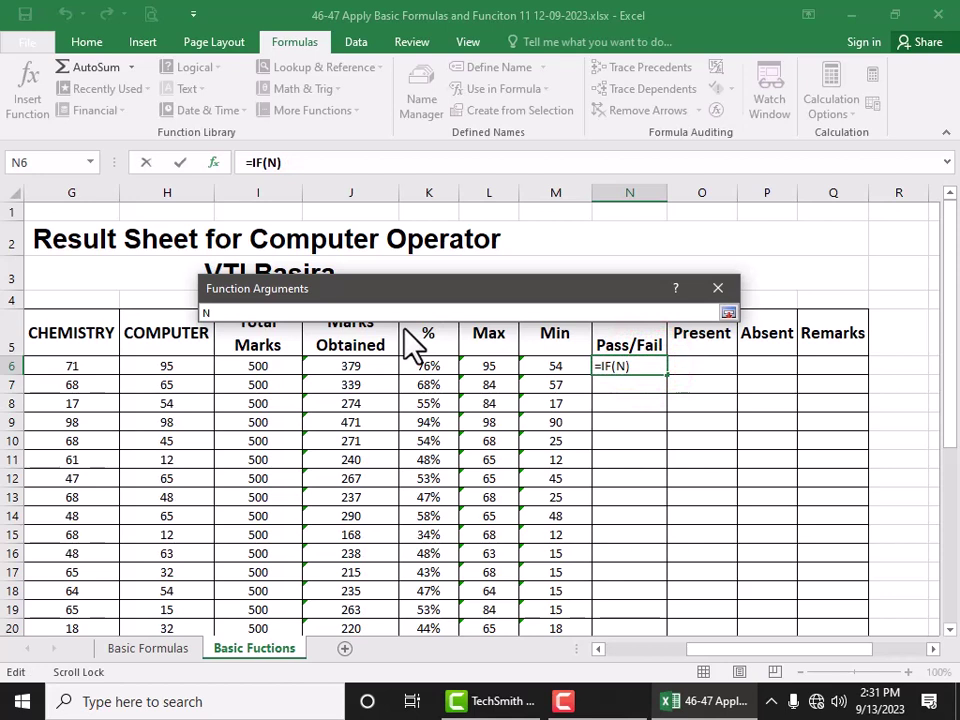
pyautogui.press('BackSpace')
pyautogui.write('k6>=40%')
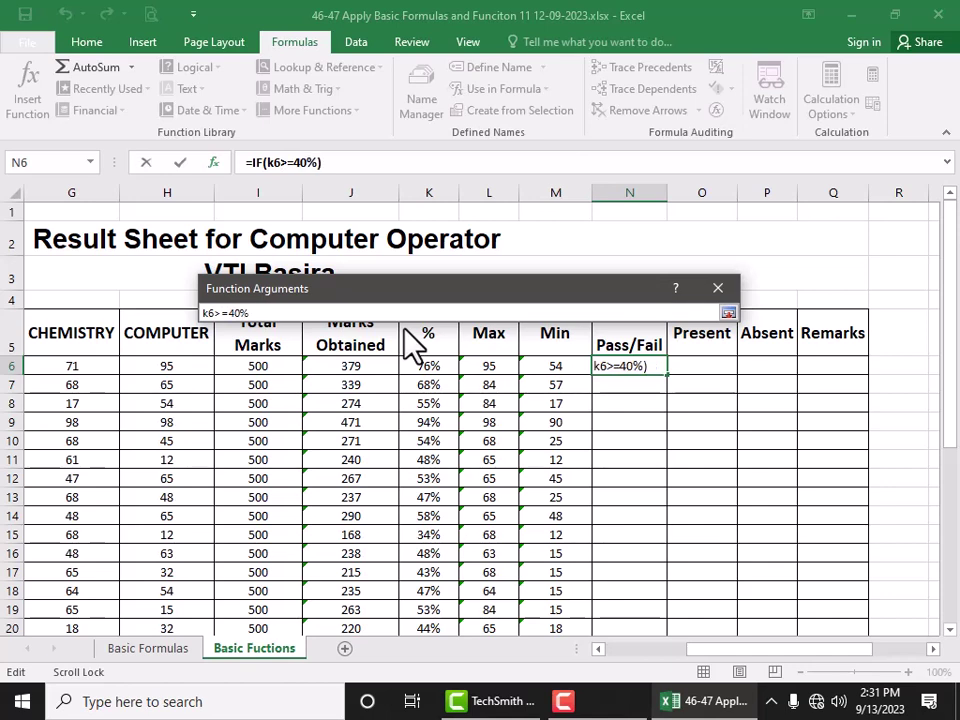
pyautogui.write(',"')
pyautogui.write('Pass",')
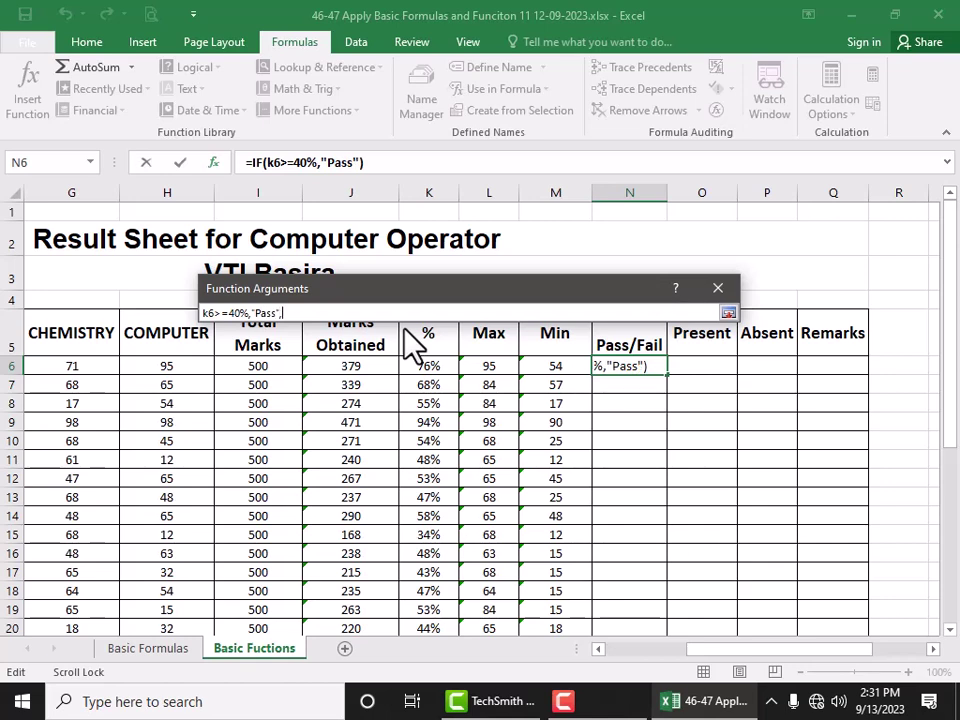
pyautogui.write('"F')
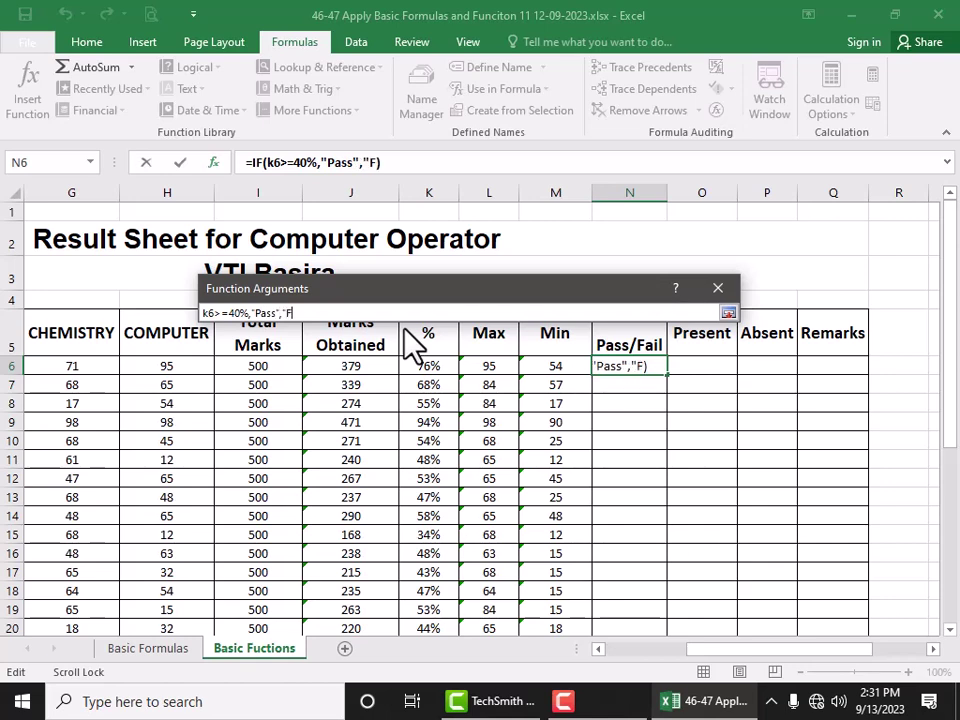
pyautogui.write('ail"')
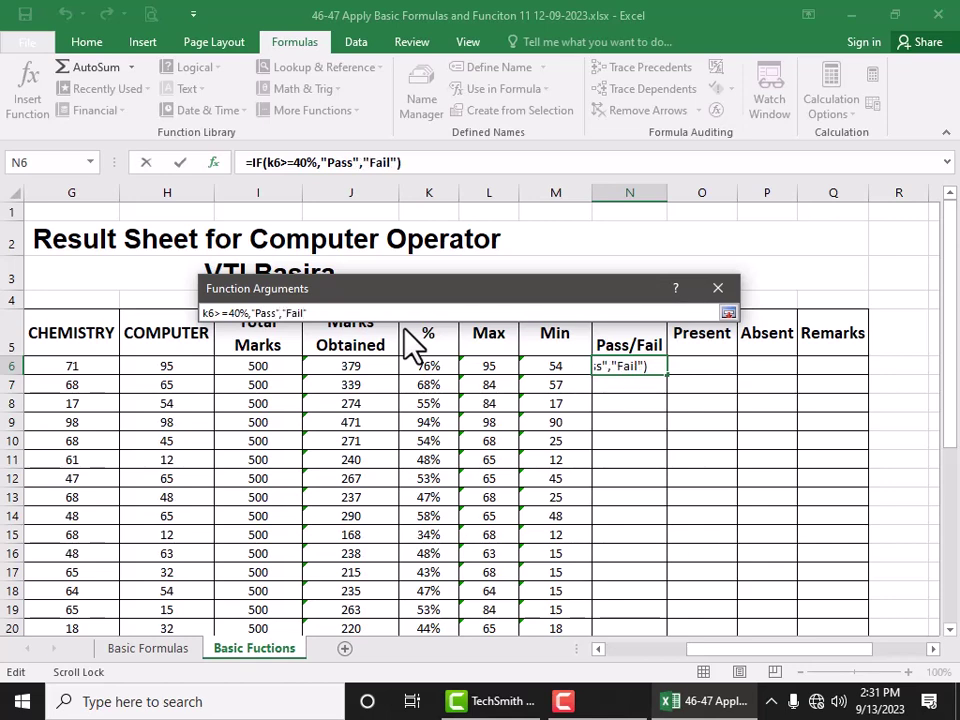
# Confirm =IF(K6>=40%,"Pass","Fail") in N6 and fill it down to N37
pyautogui.click(728, 312)
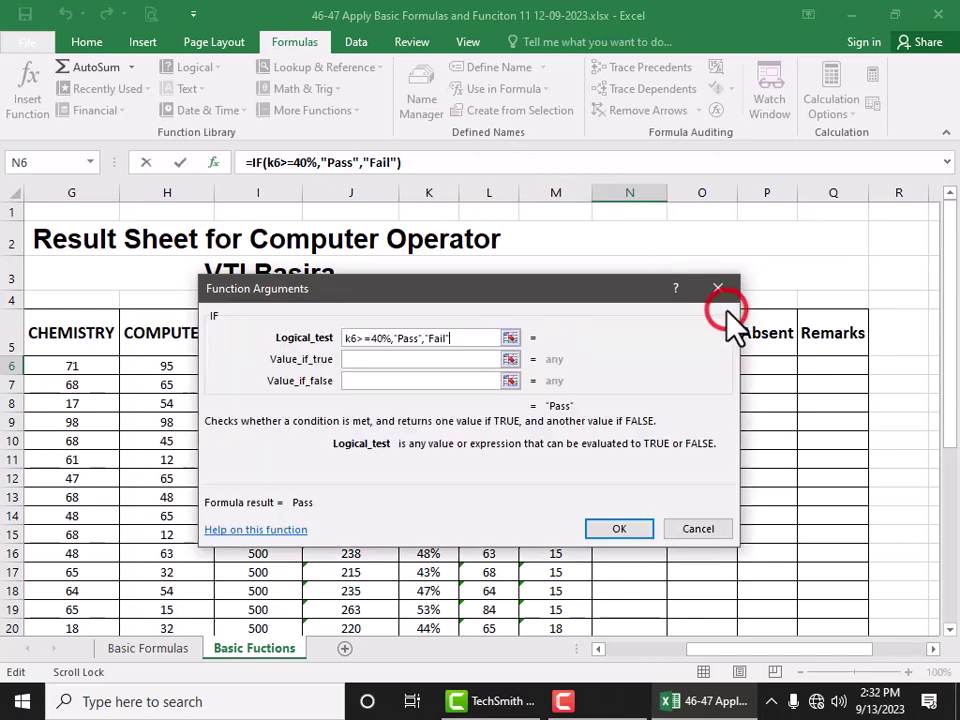
pyautogui.click(619, 528)
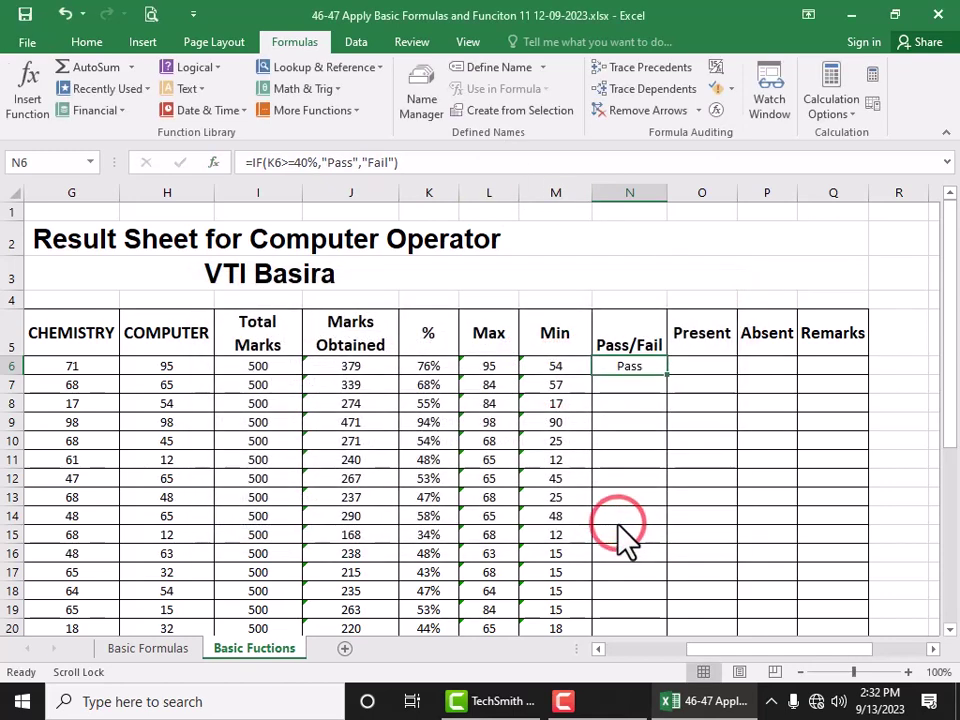
pyautogui.doubleClick(667, 375)
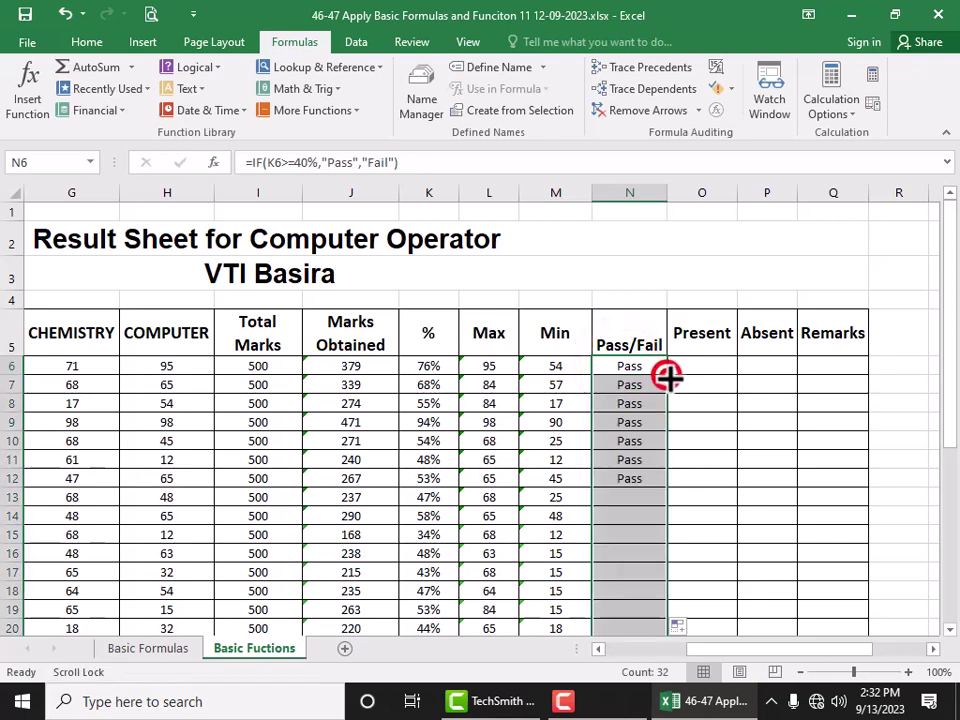
pyautogui.click(707, 362)
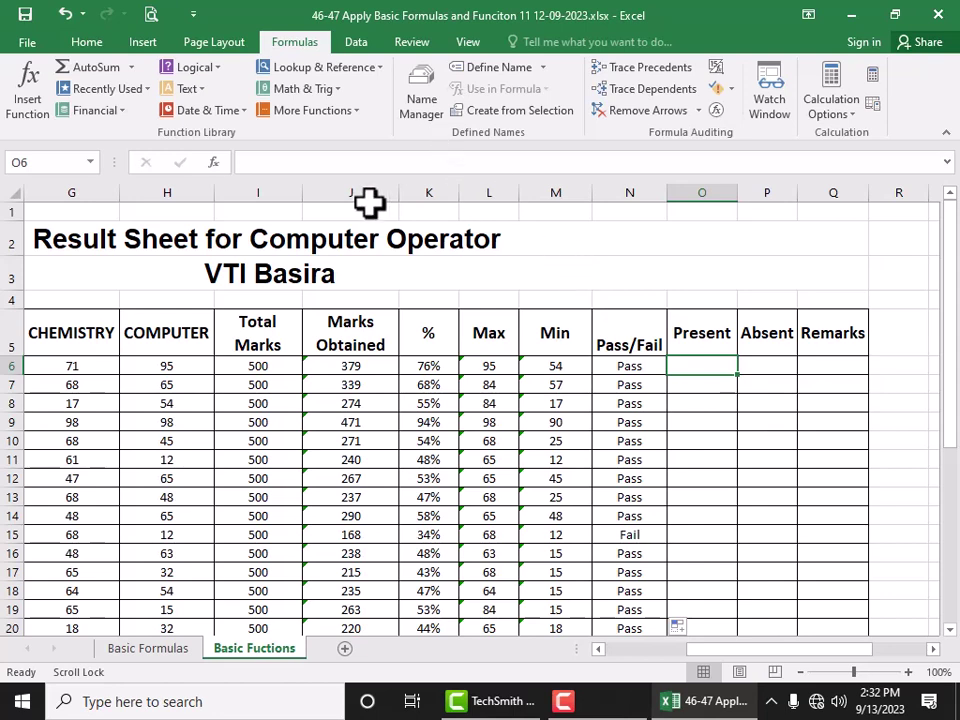
# Choose the COUNT function from the All category for cell O6
pyautogui.click(28, 80)
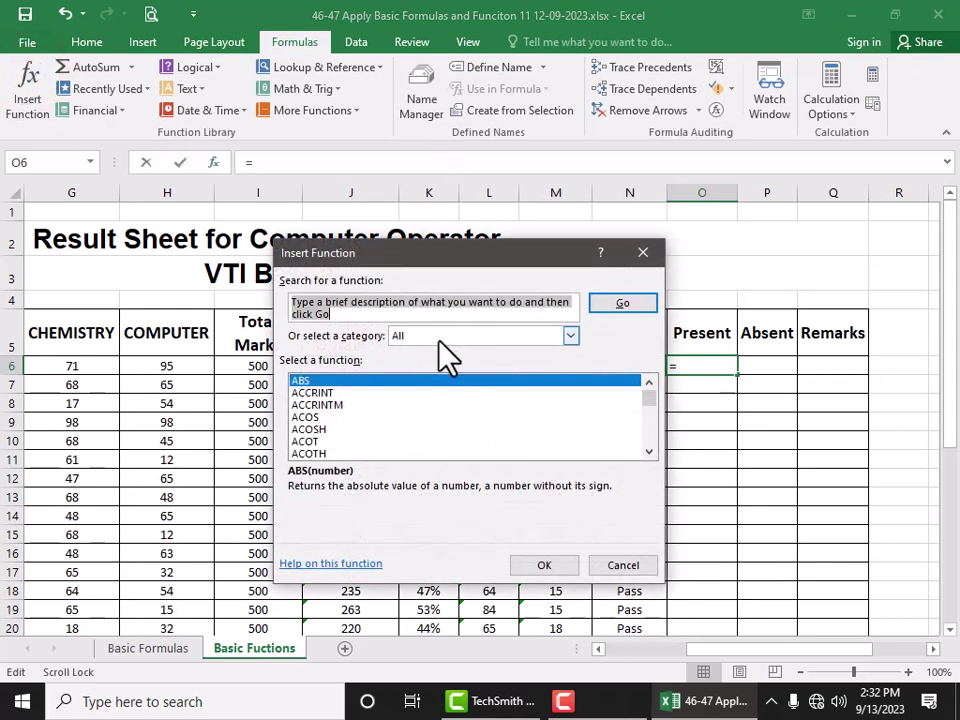
pyautogui.click(439, 337)
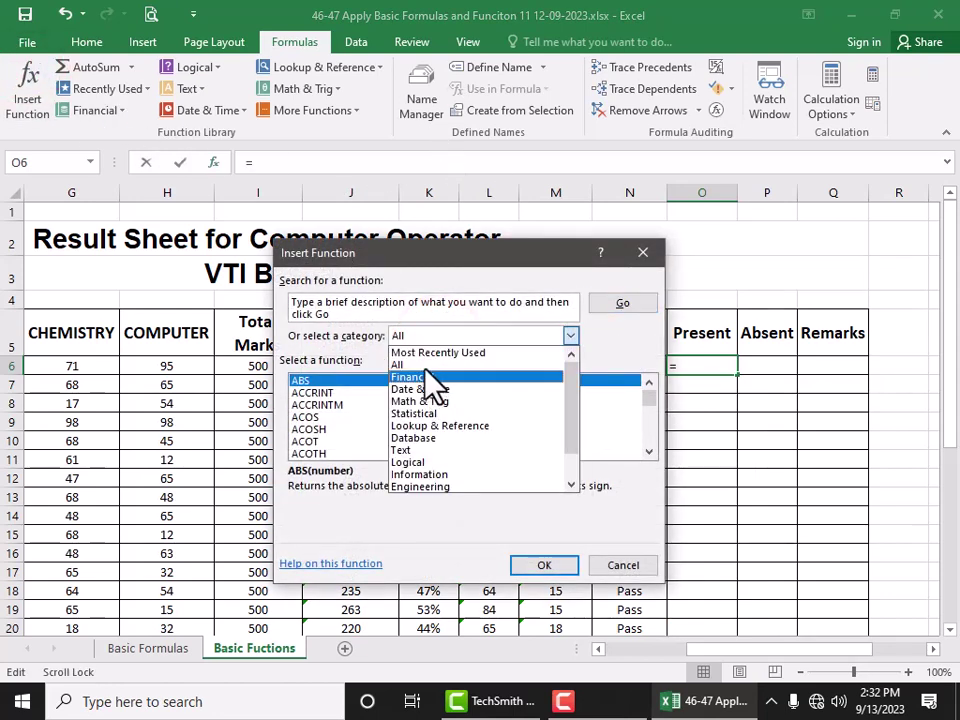
pyautogui.click(425, 368)
pyautogui.click(318, 416)
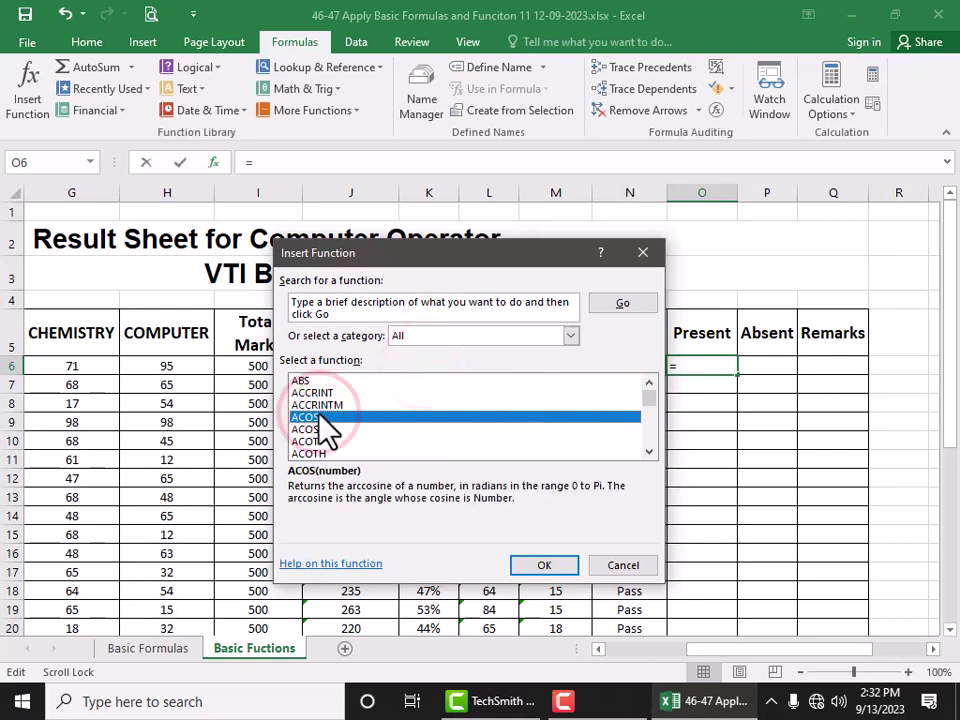
pyautogui.moveTo(318, 416)
pyautogui.mouseDown()
pyautogui.moveTo(378, 468)
pyautogui.moveTo(316, 452)
pyautogui.moveTo(395, 447)
pyautogui.moveTo(308, 429)
pyautogui.mouseUp()
pyautogui.click(521, 562)
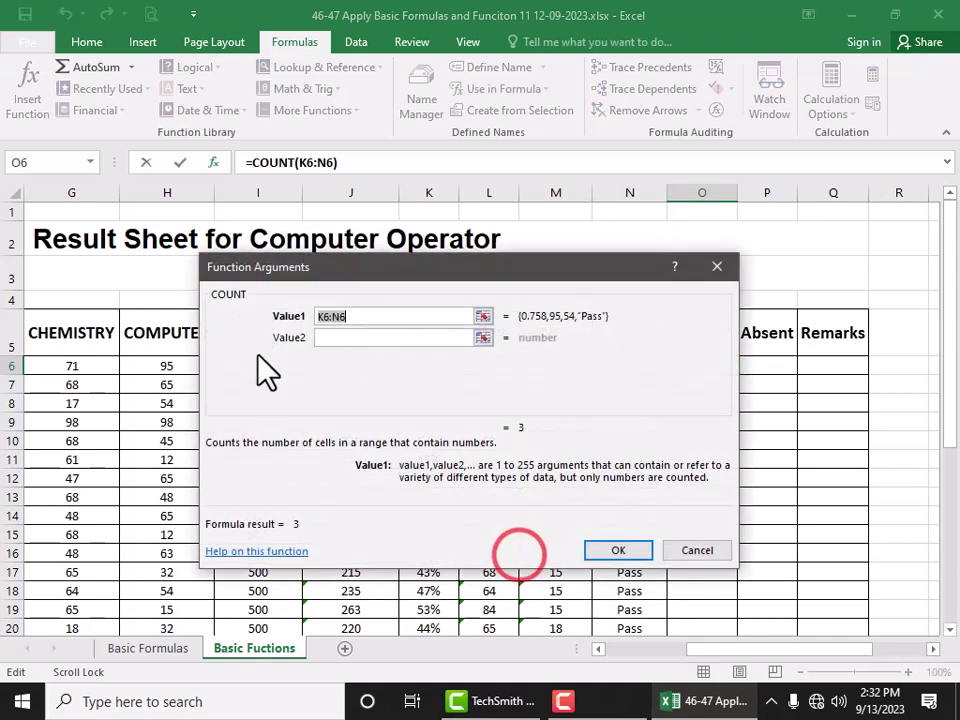
# Set COUNT's Value1 to D6:H6 and fill =COUNT(D6:H6) down the Present column
pyautogui.click(483, 316)
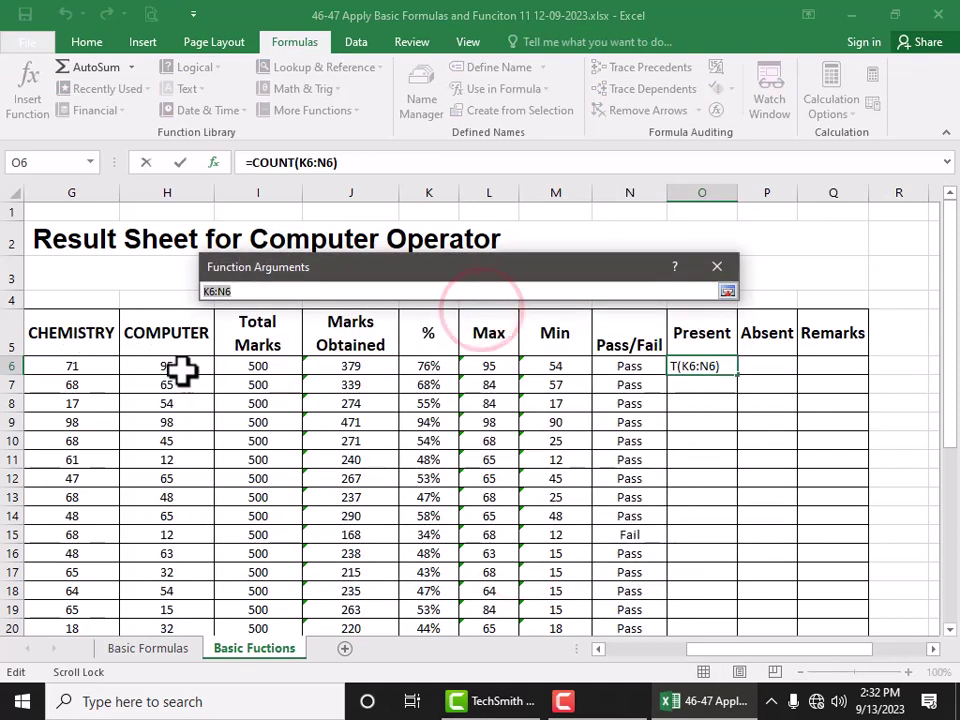
pyautogui.moveTo(181, 370)
pyautogui.mouseDown()
pyautogui.moveTo(104, 348)
pyautogui.moveTo(188, 358)
pyautogui.mouseUp()
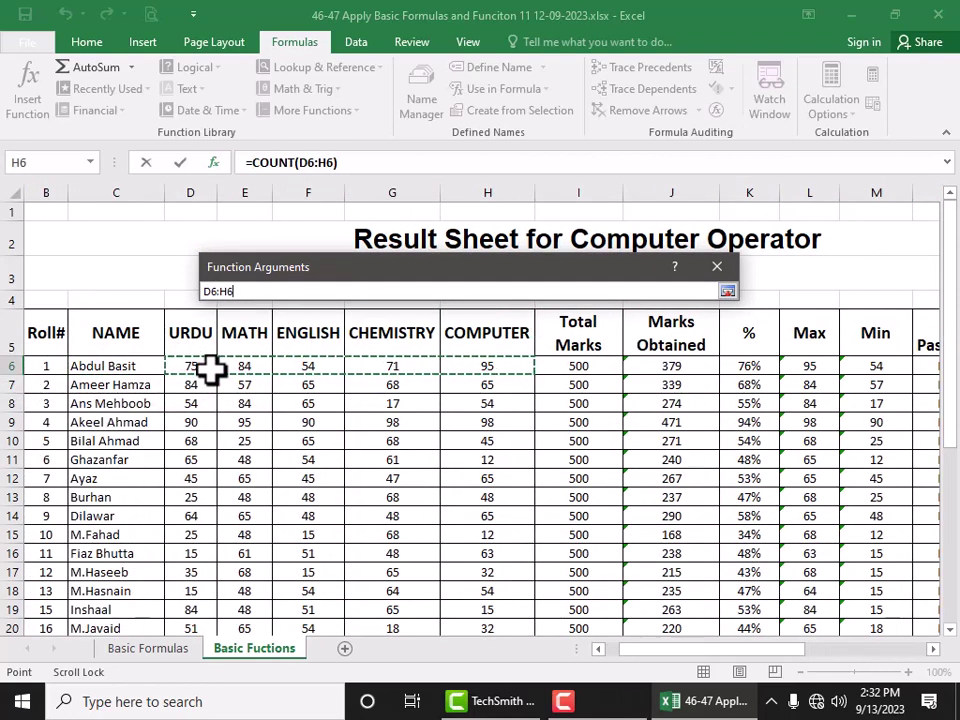
pyautogui.press('Return')
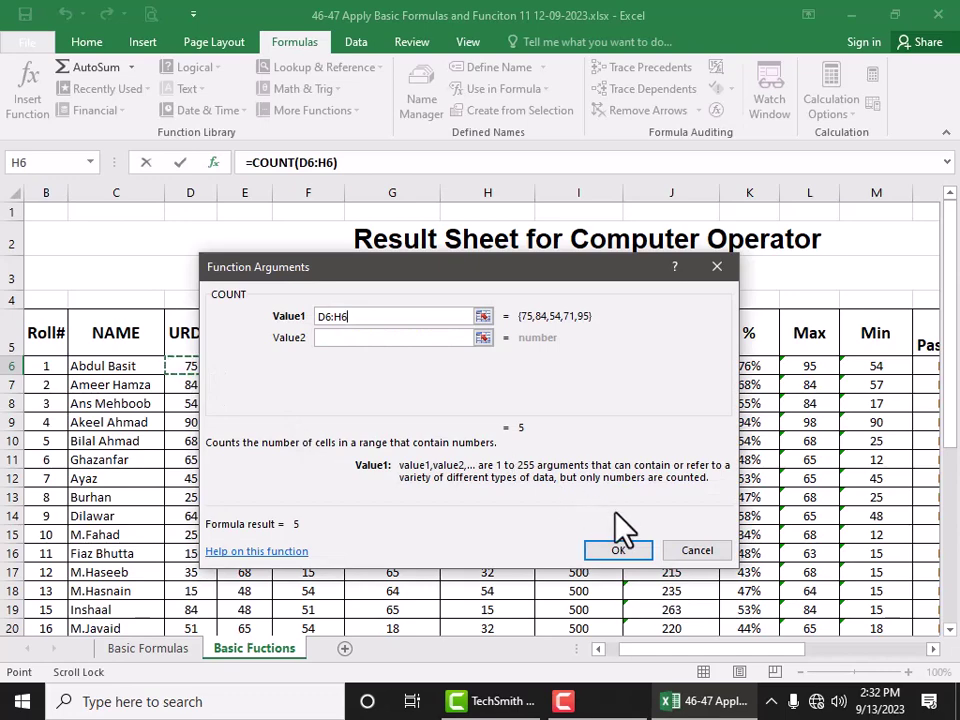
pyautogui.click(620, 551)
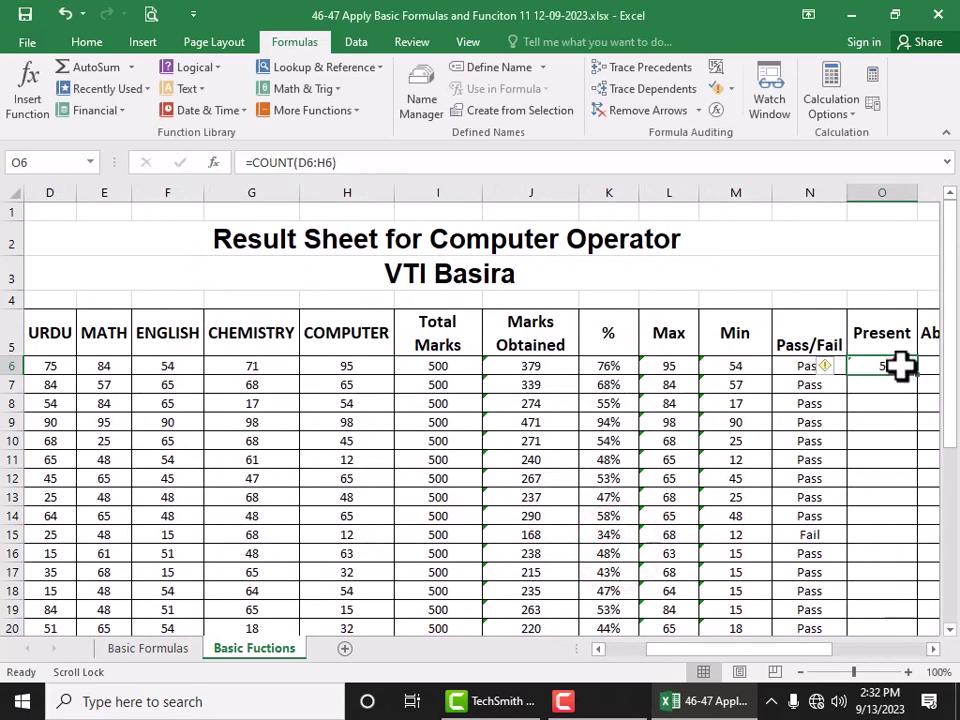
pyautogui.click(900, 366)
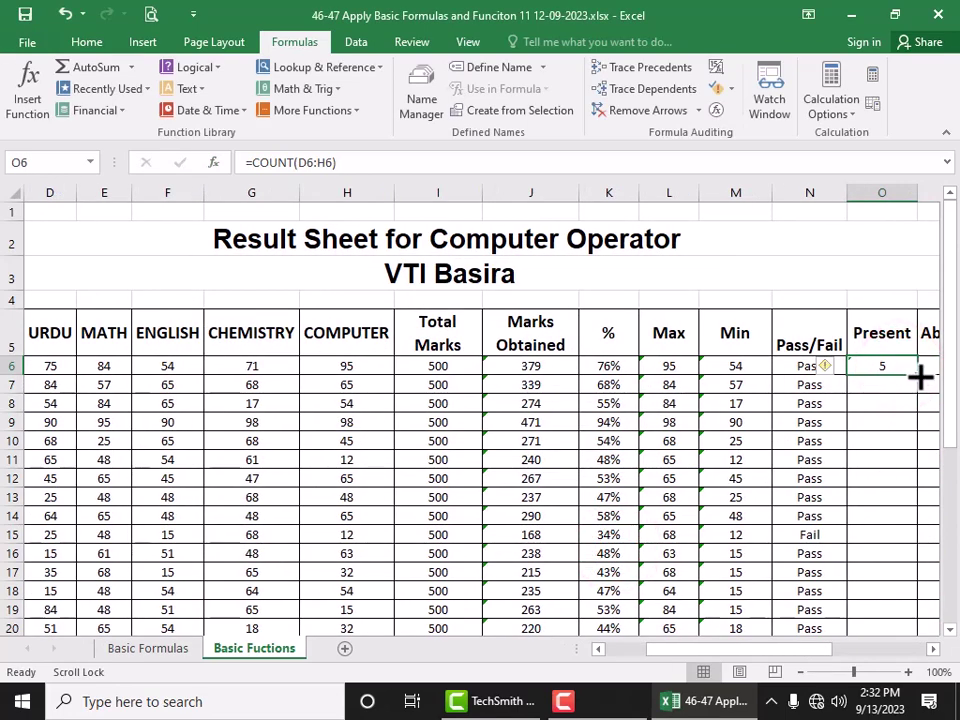
pyautogui.doubleClick(918, 375)
pyautogui.moveTo(800, 647); pyautogui.dragTo(862, 645)
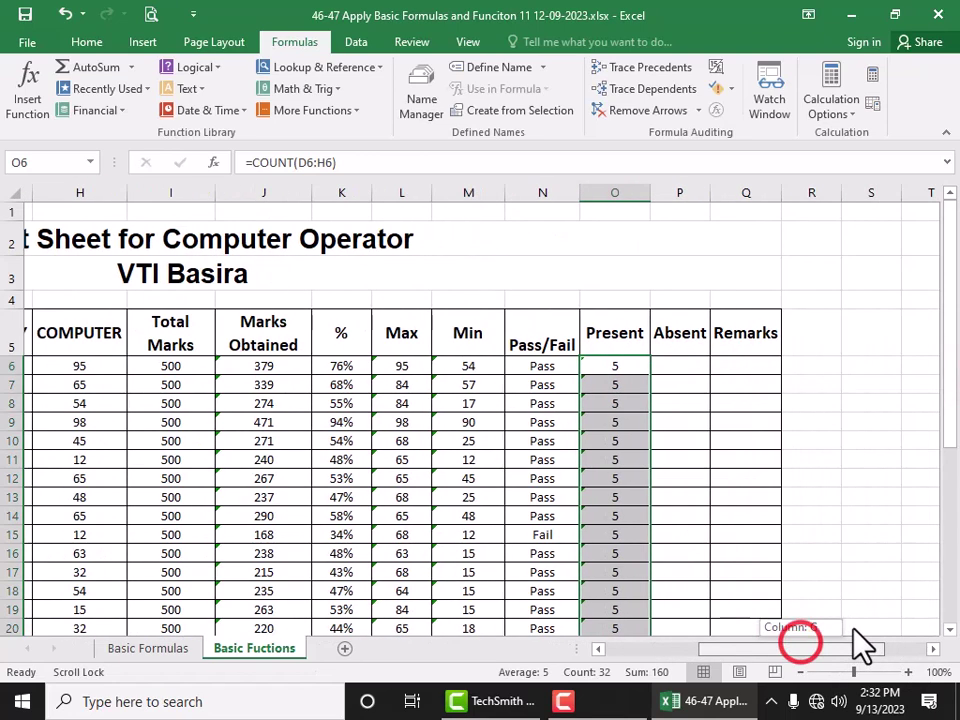
# Select P6 and pick COUNTBLANK from the functions starting with C
pyautogui.click(672, 368)
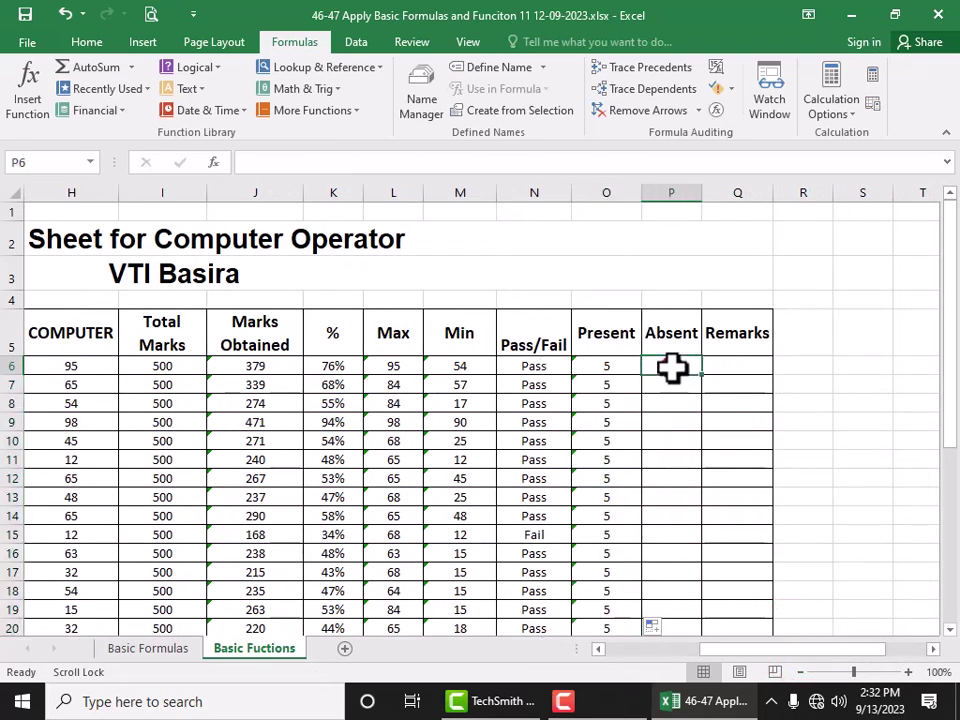
pyautogui.click(672, 368)
pyautogui.click(30, 74)
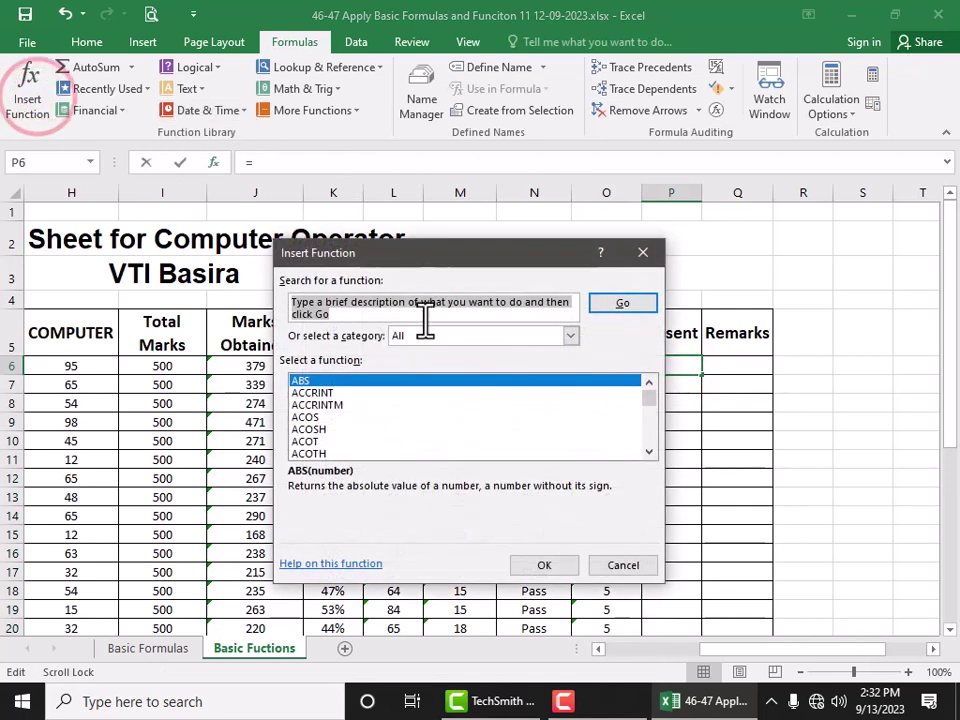
pyautogui.write('c')
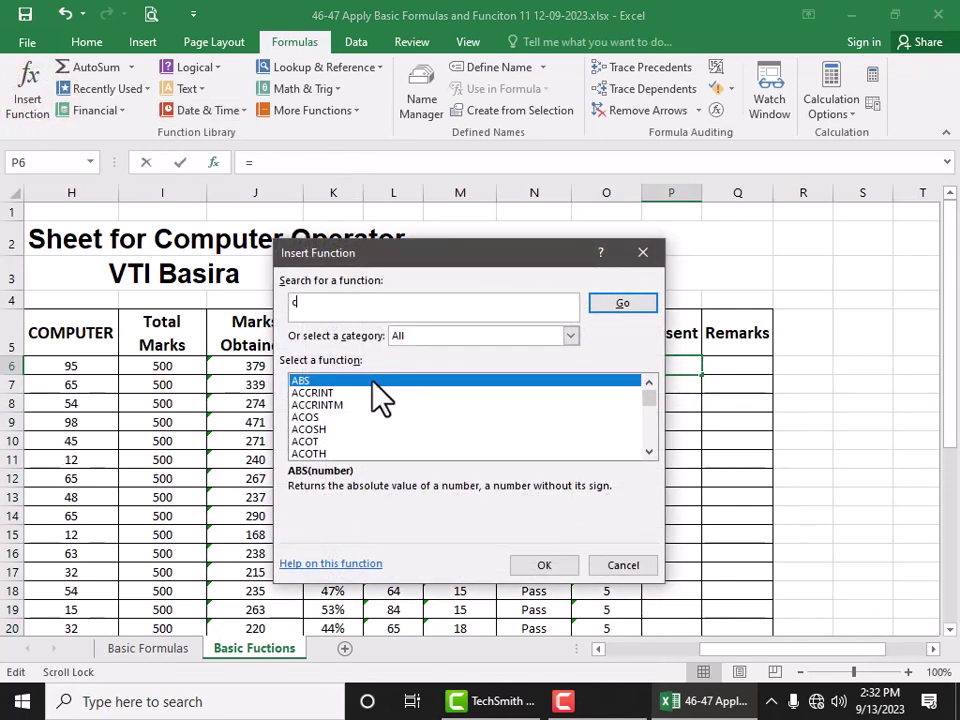
pyautogui.click(376, 380)
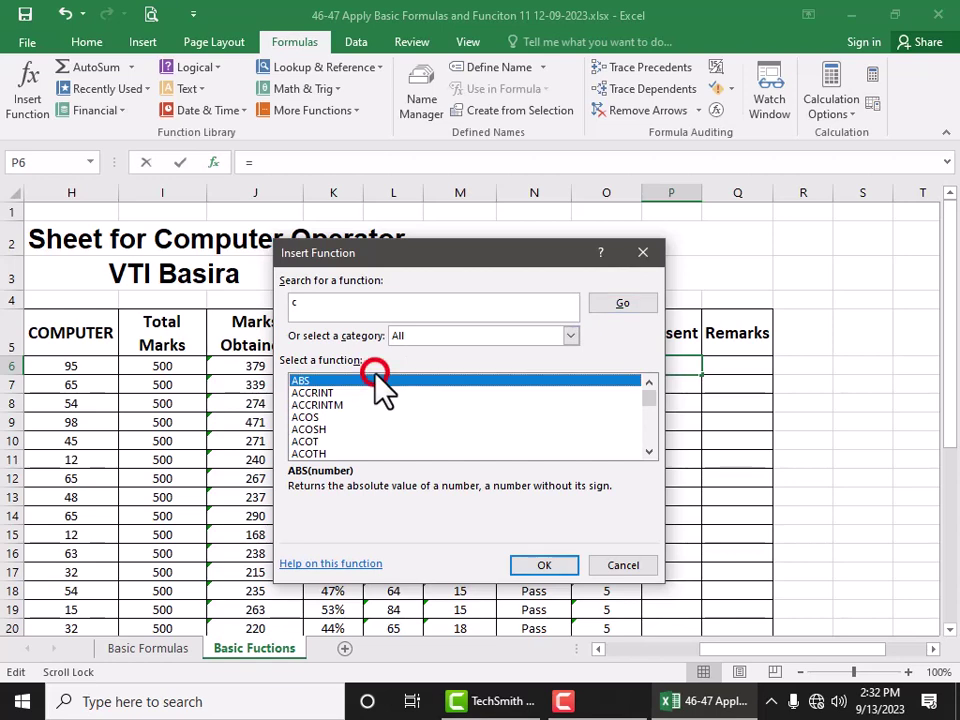
pyautogui.press('c')
pyautogui.press('c')
pyautogui.press('c')
pyautogui.press('c')
pyautogui.press('c')
pyautogui.press('c')
pyautogui.press('c')
pyautogui.press('c')
pyautogui.press('c')
pyautogui.press('c')
pyautogui.press('c')
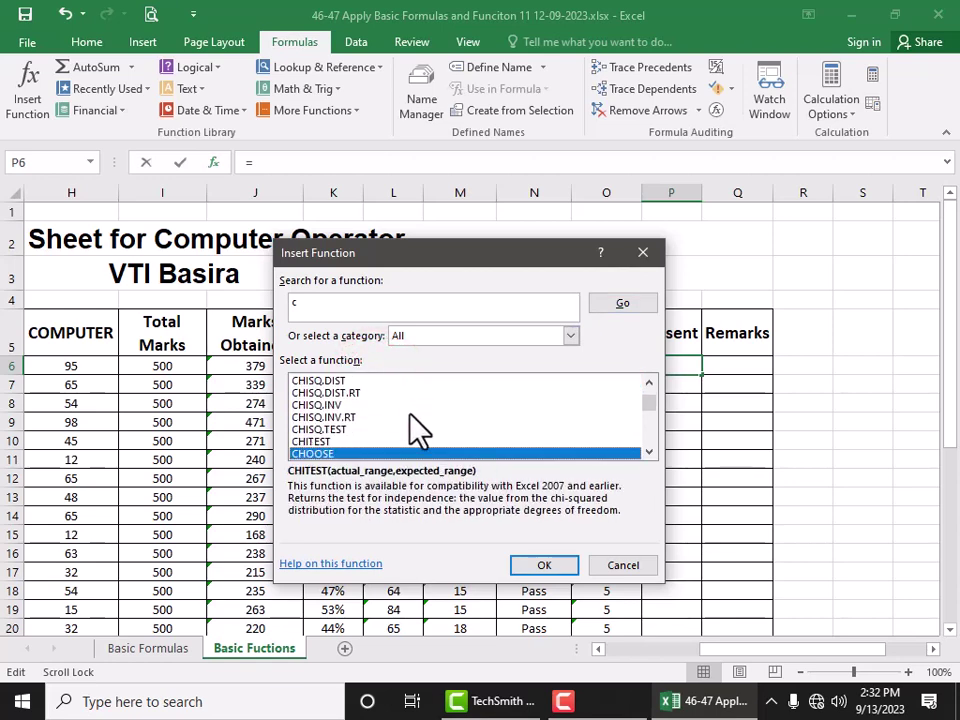
pyautogui.press('c')
pyautogui.press('c')
pyautogui.press('c')
pyautogui.press('c')
pyautogui.press('c')
pyautogui.press('c')
pyautogui.press('c')
pyautogui.press('c')
pyautogui.press('c')
pyautogui.press('c')
pyautogui.press('c')
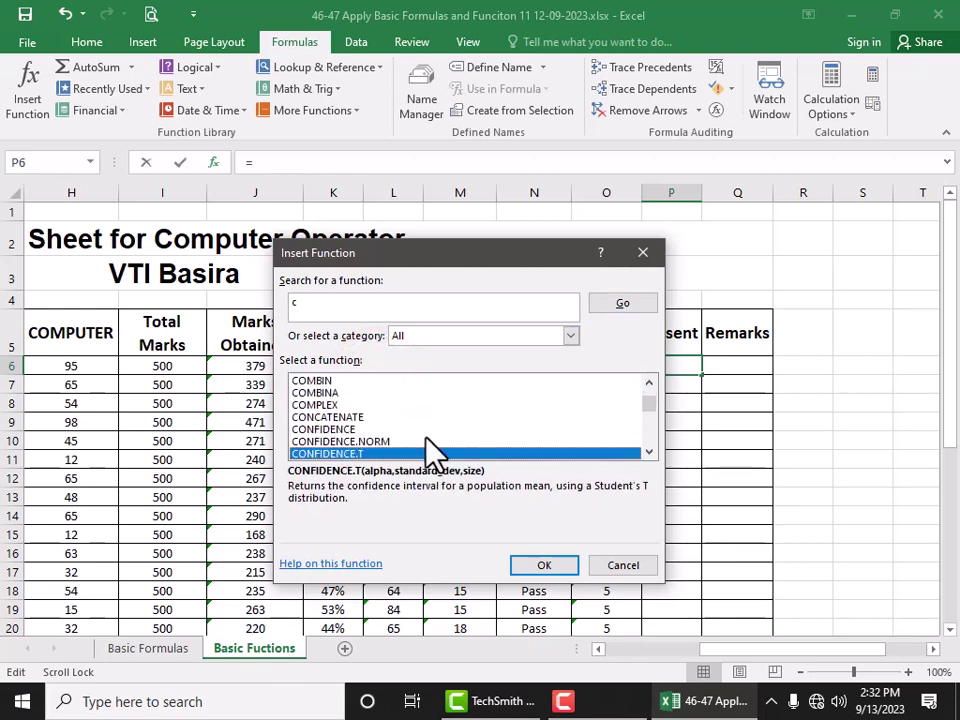
pyautogui.press('c')
pyautogui.press('c')
pyautogui.press('c')
pyautogui.press('c')
pyautogui.press('c')
pyautogui.press('c')
pyautogui.press('c')
pyautogui.press('c')
pyautogui.press('c')
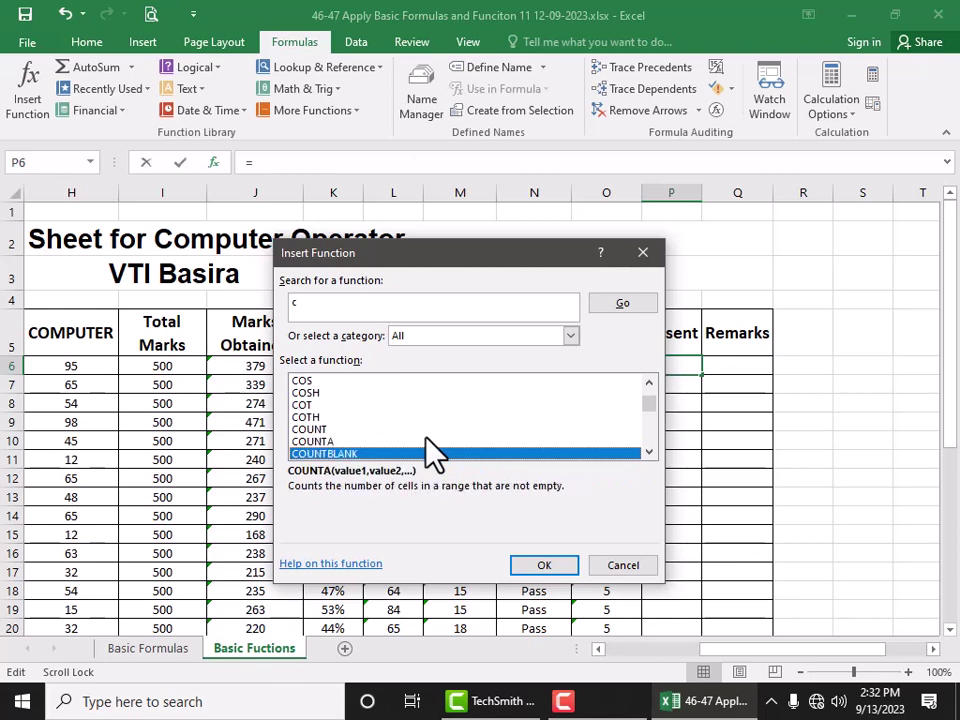
pyautogui.press('c')
pyautogui.press('c')
pyautogui.click(336, 425)
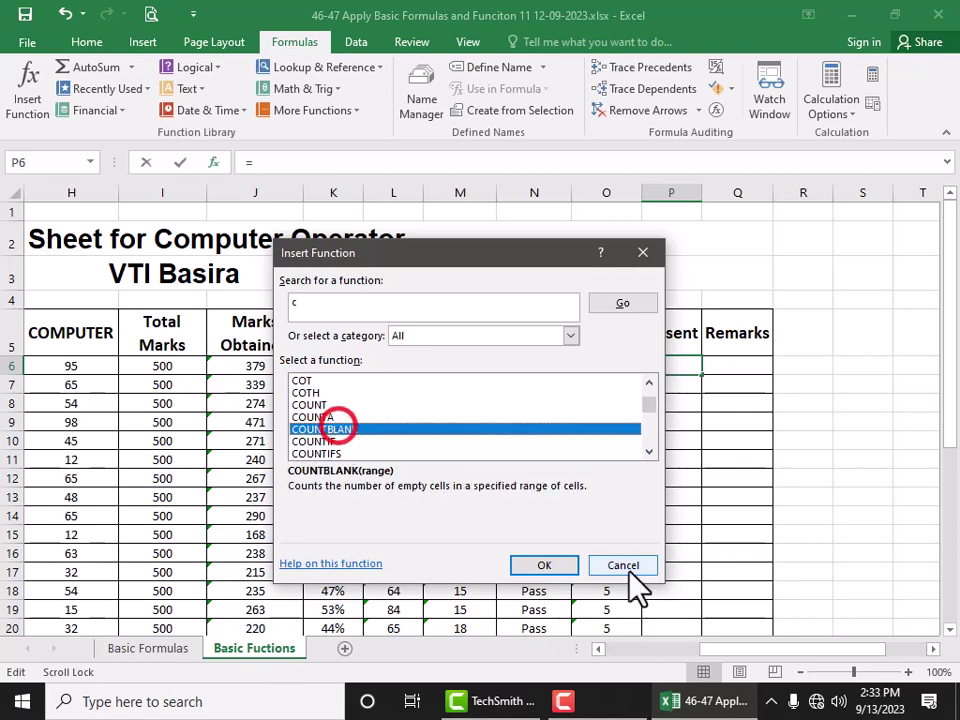
pyautogui.click(558, 567)
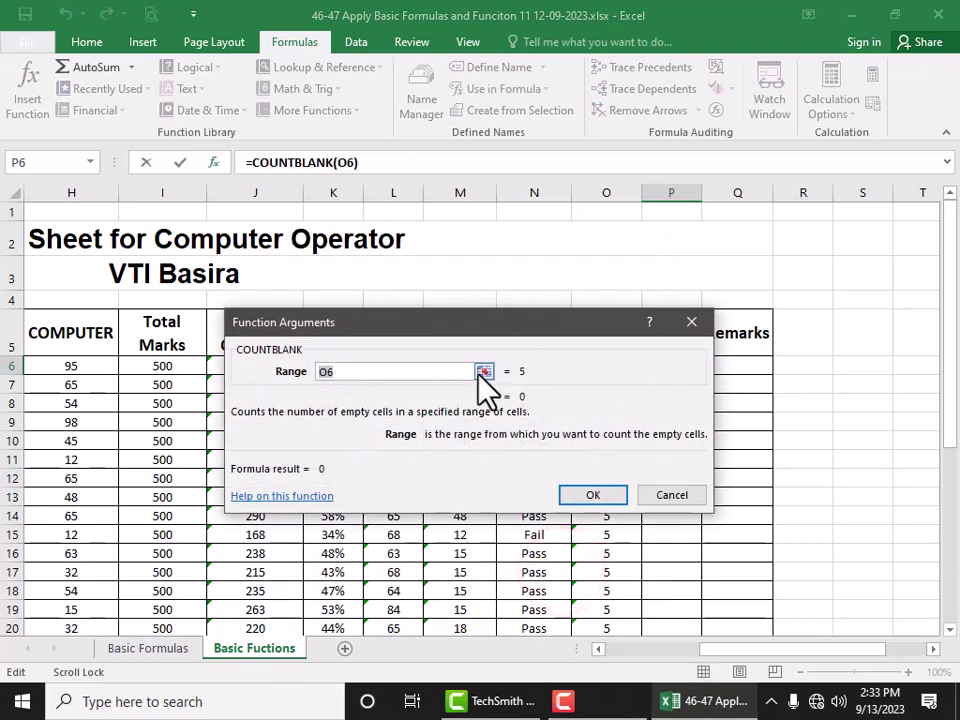
# Set COUNTBLANK's Range to D6:H6 and confirm, giving 0 in P6
pyautogui.click(483, 371)
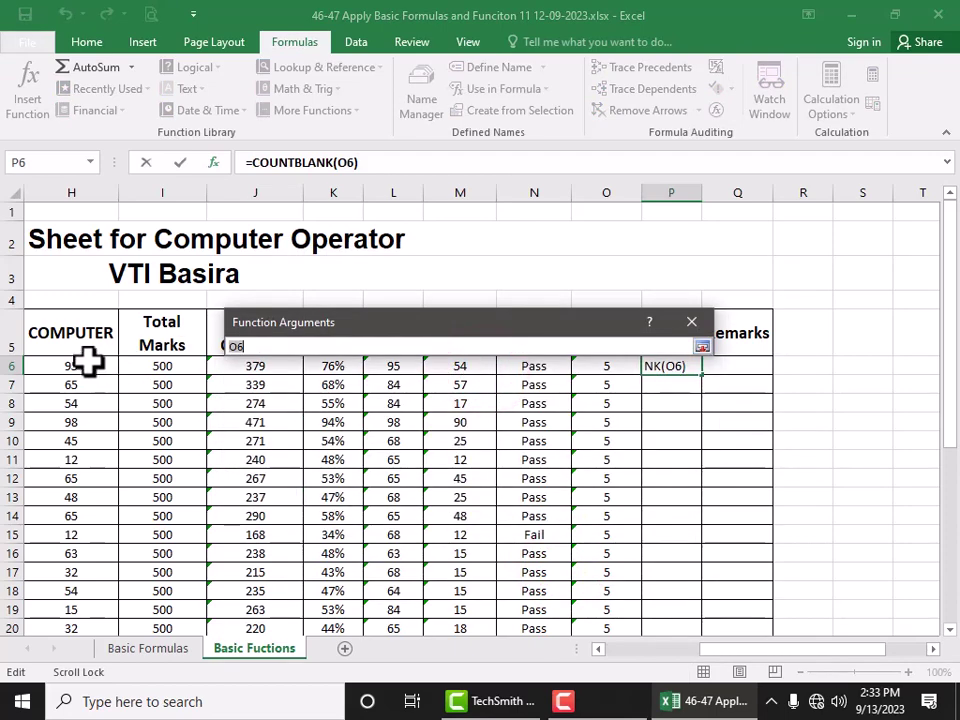
pyautogui.moveTo(86, 366)
pyautogui.mouseDown()
pyautogui.moveTo(210, 360)
pyautogui.moveTo(218, 372)
pyautogui.mouseUp()
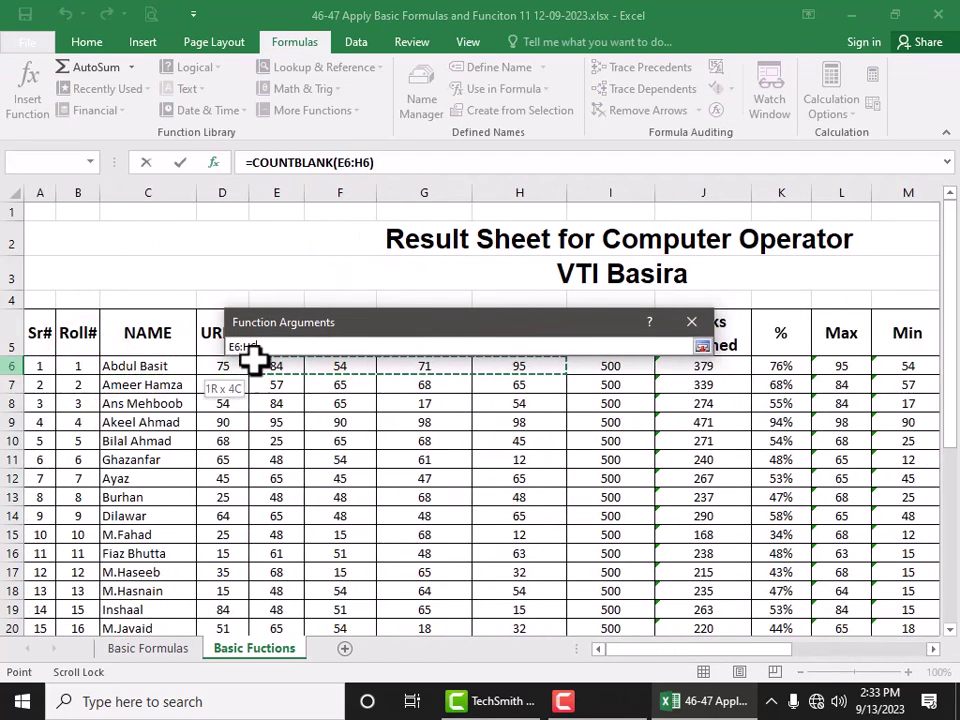
pyautogui.press('Return')
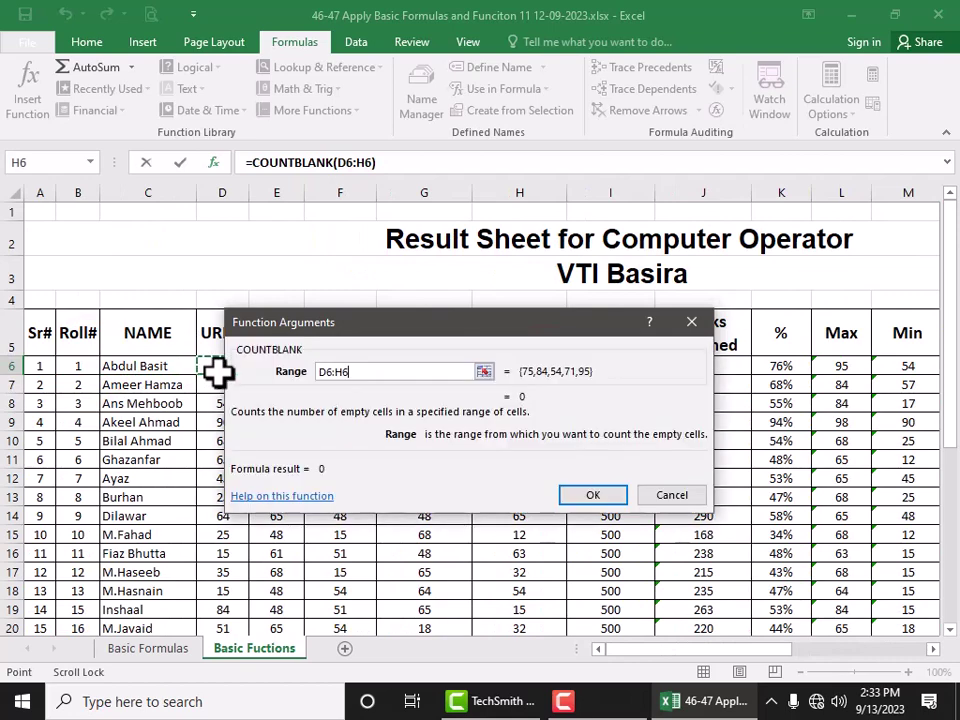
pyautogui.click(592, 500)
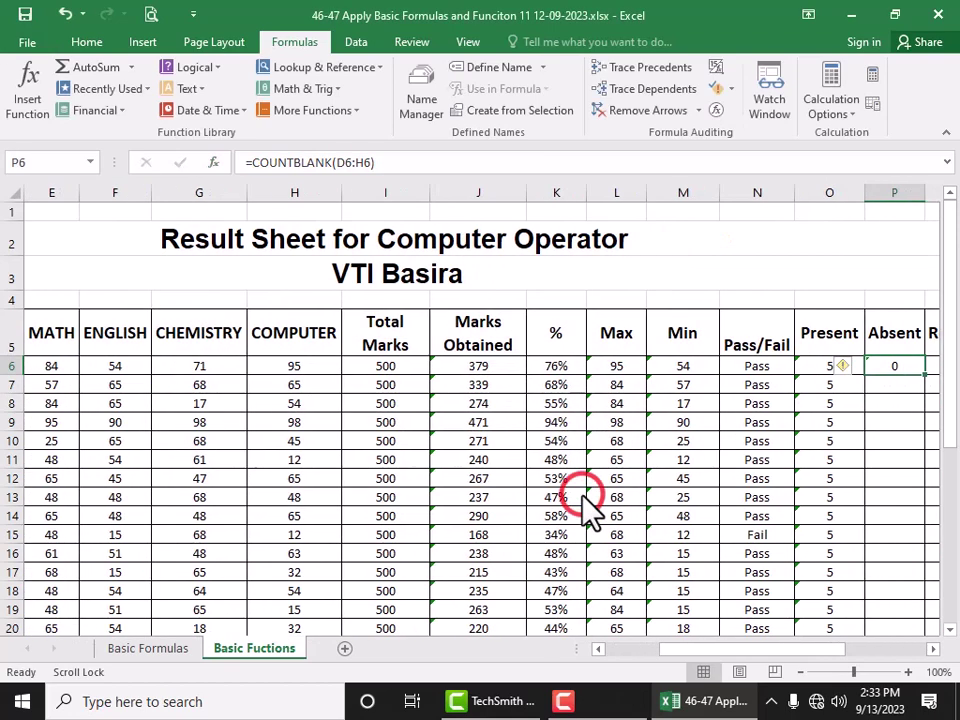
# Fill =COUNTBLANK(D6:H6) down the Absent column from P6
pyautogui.doubleClick(927, 373)
pyautogui.scroll(-2, 916, 446)
pyautogui.scroll(-1, 916, 446)
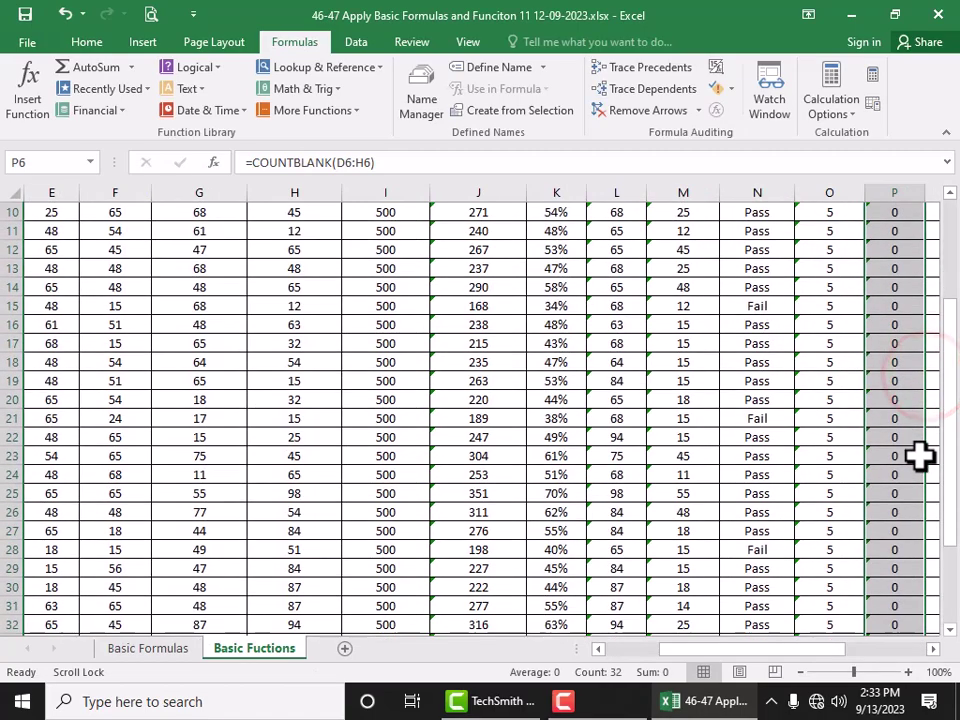
pyautogui.scroll(3, 919, 456)
pyautogui.scroll(-3, 917, 454)
pyautogui.scroll(-3, 917, 454)
pyautogui.scroll(4, 917, 454)
# Delete the marks in G15, F15 and H23 to update the Present and Absent counts
pyautogui.click(196, 367)
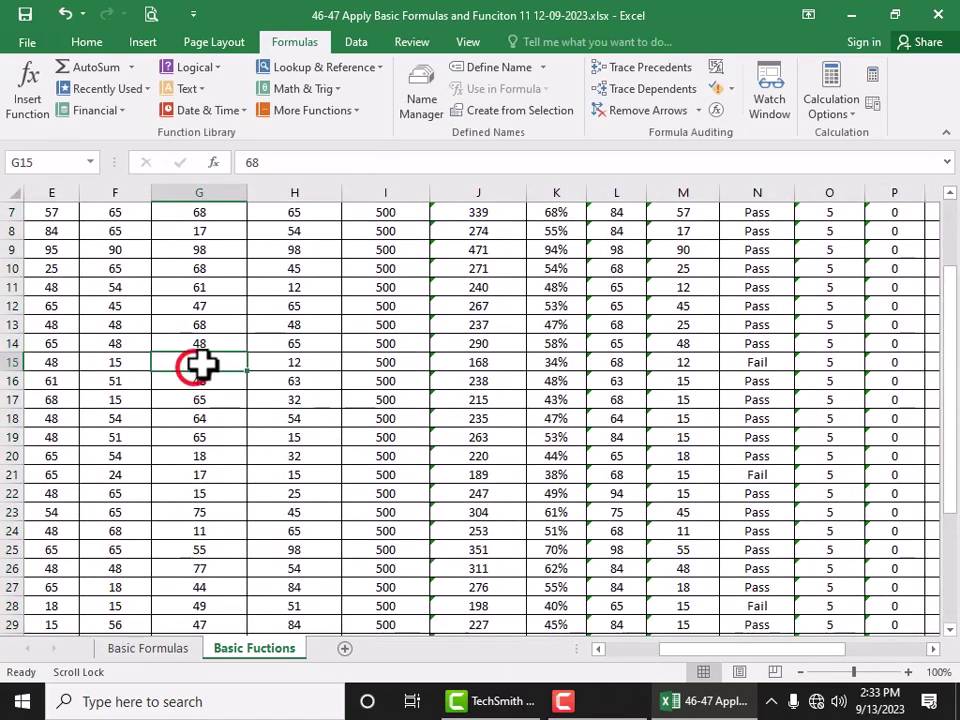
pyautogui.press('Delete')
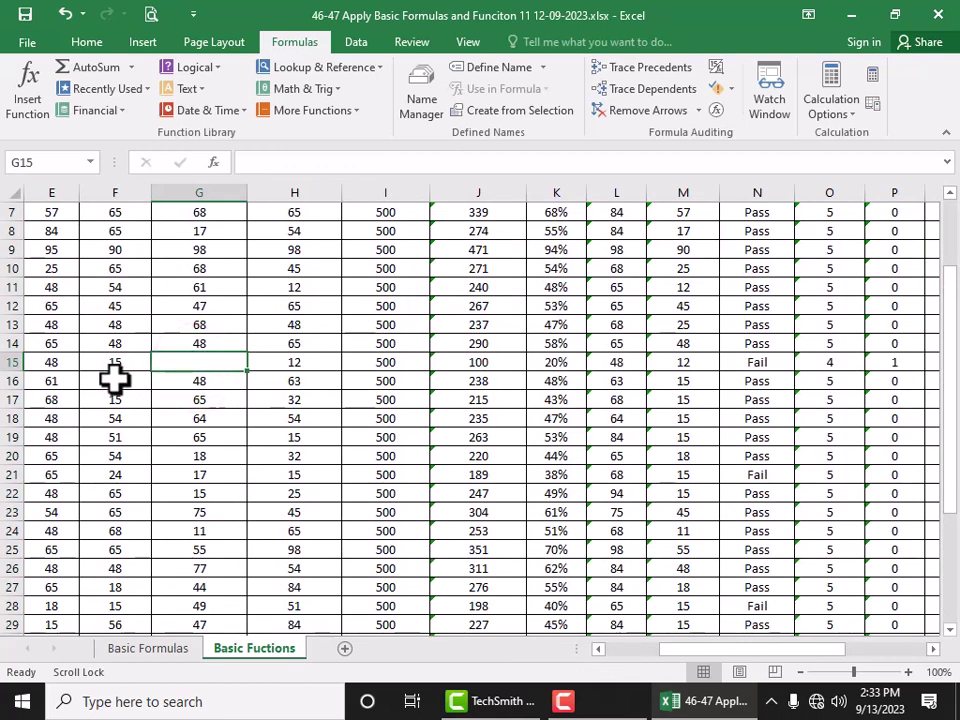
pyautogui.click(114, 365)
pyautogui.press('Delete')
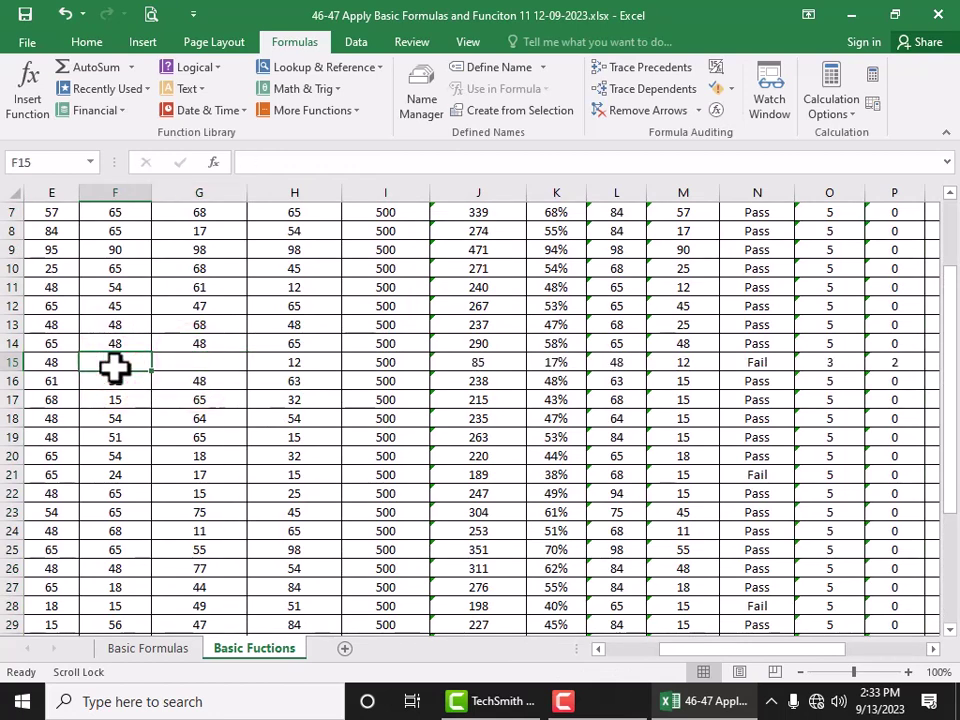
pyautogui.click(266, 516)
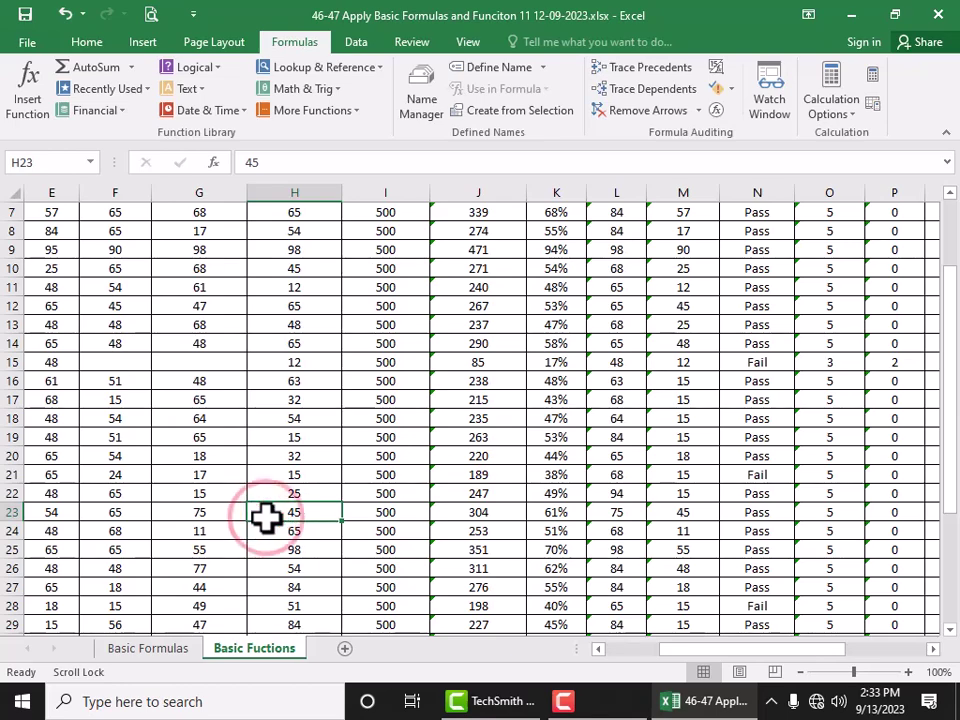
pyautogui.press('Delete')
pyautogui.scroll(1, 664, 542)
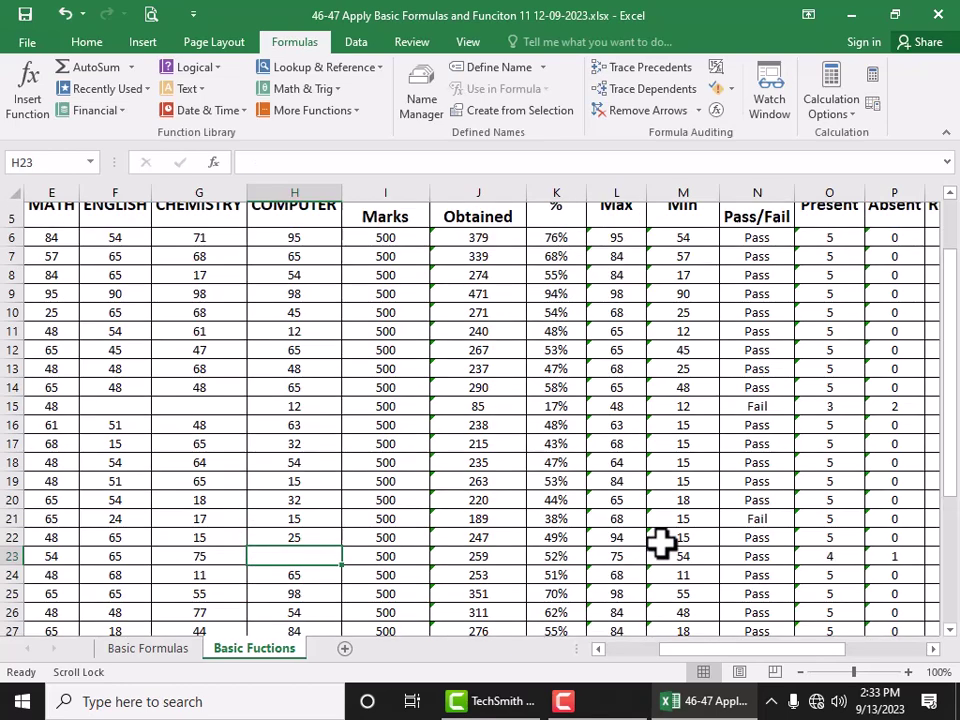
pyautogui.moveTo(712, 648)
pyautogui.mouseDown()
pyautogui.moveTo(790, 655)
pyautogui.moveTo(775, 655)
pyautogui.mouseUp()
pyautogui.scroll(-5, 578, 454)
pyautogui.scroll(5, 586, 486)
pyautogui.scroll(1, 586, 486)
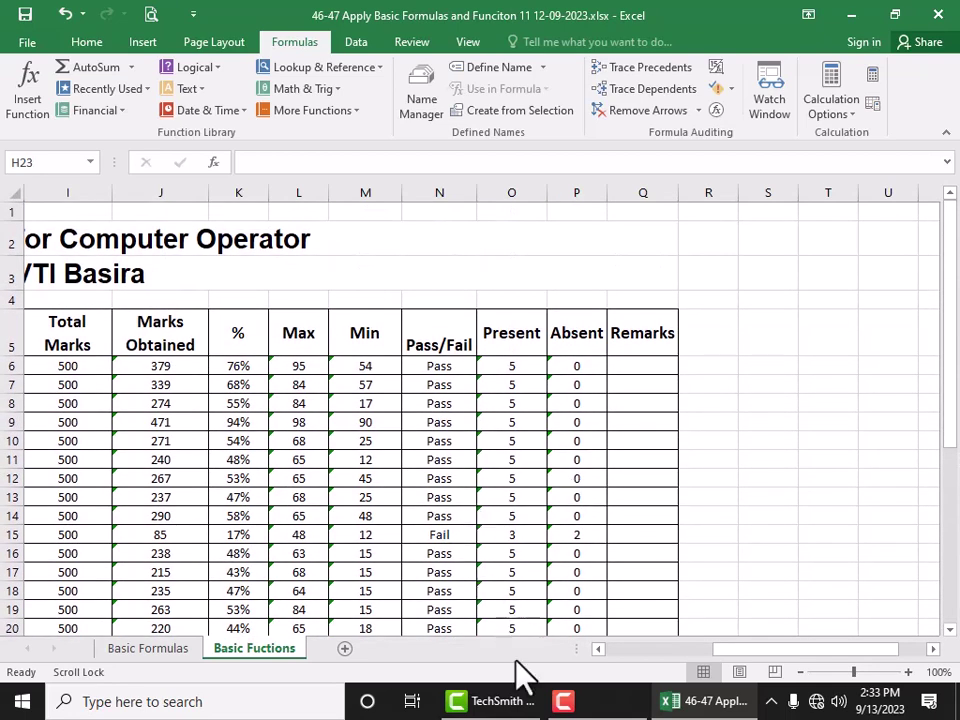
pyautogui.click(617, 703)
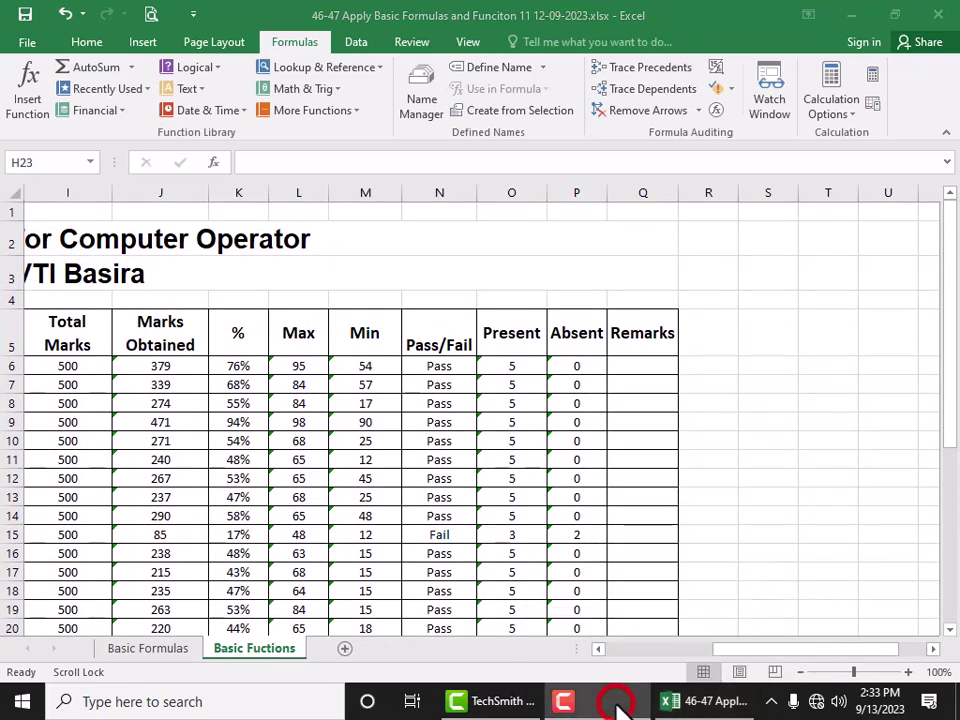